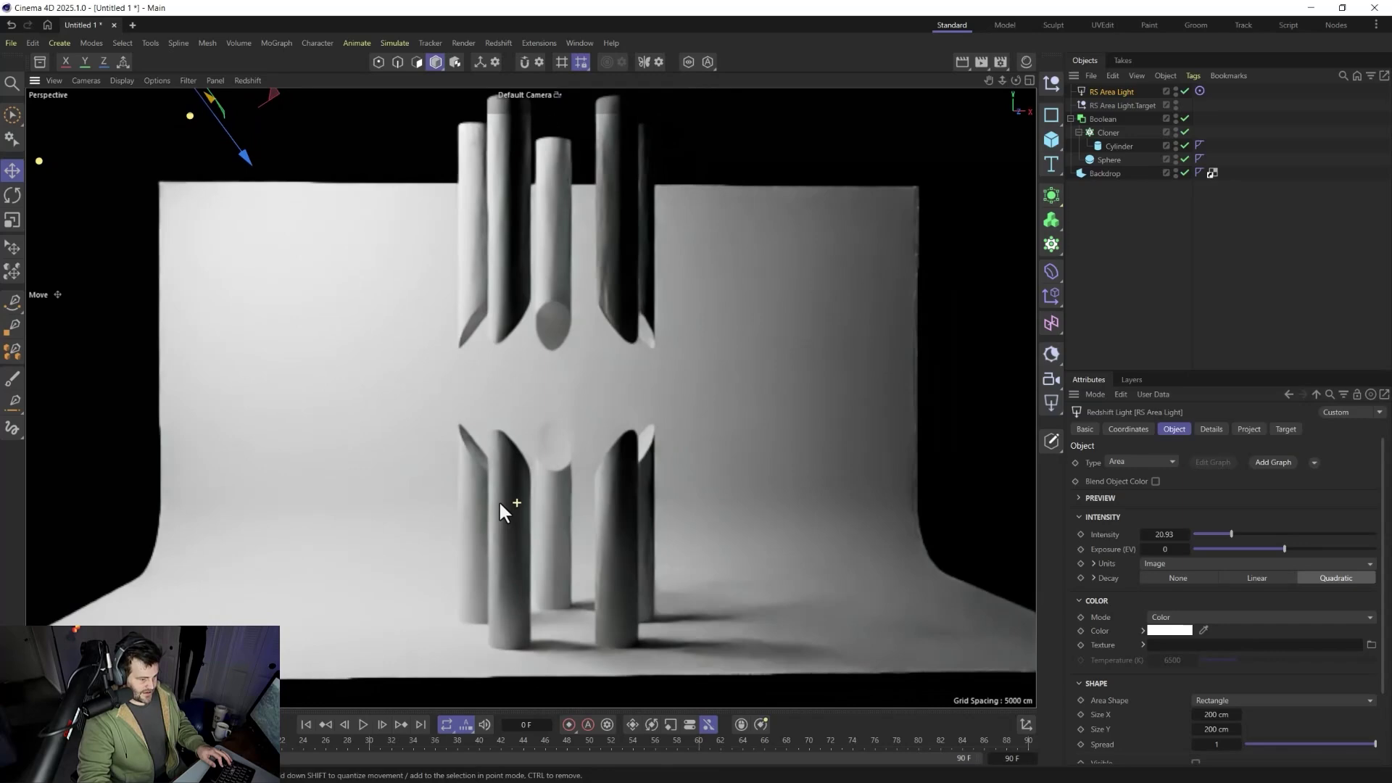
Step: Zoom and orbit around the Boolean-cut cylinders, open render settings, and rotate the sky about 20 degrees
alt+drag(499, 501, 563, 490)
scroll(570, 475, up, 2)
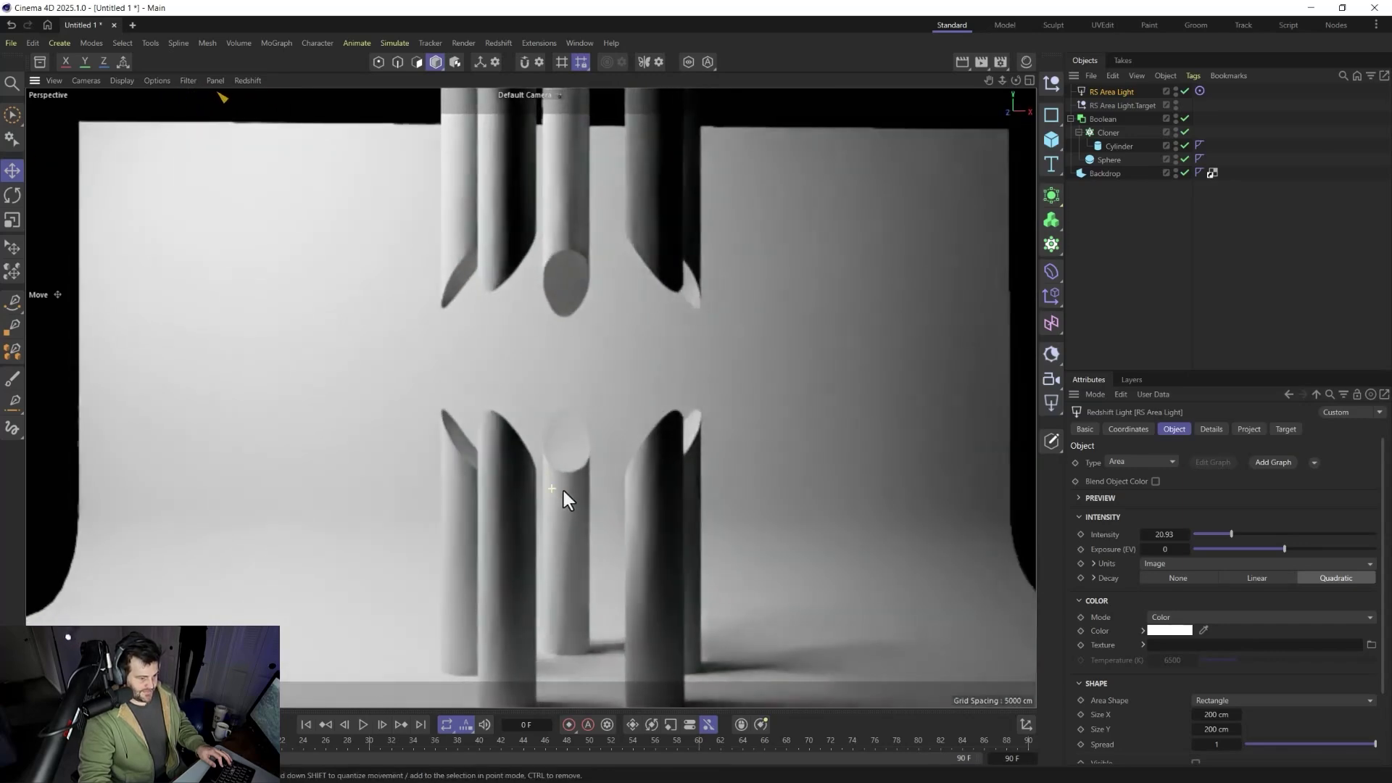
click(1001, 62)
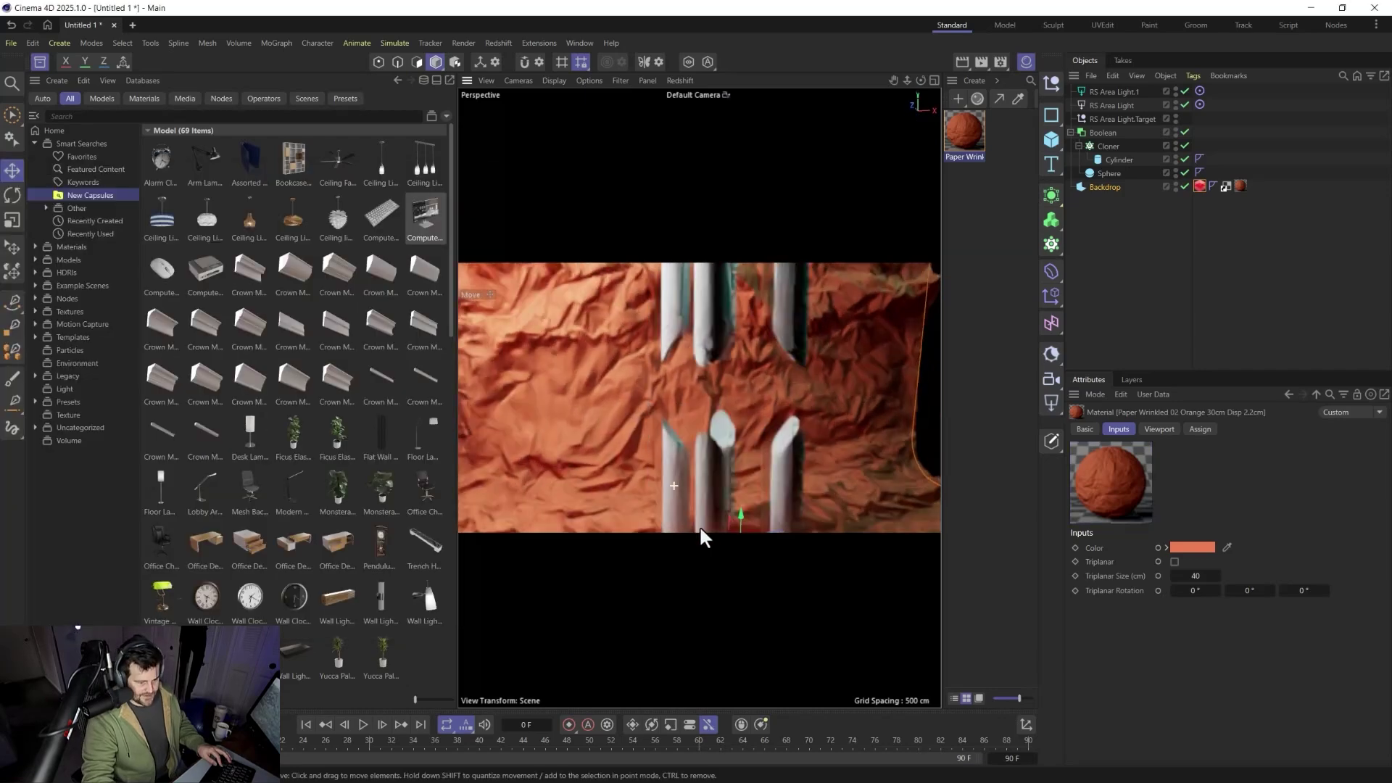
mouse_move(699, 534)
alt+mouse_down()
mouse_move(550, 534)
mouse_move(620, 506)
mouse_move(667, 504)
mouse_move(681, 519)
alt+mouse_up()
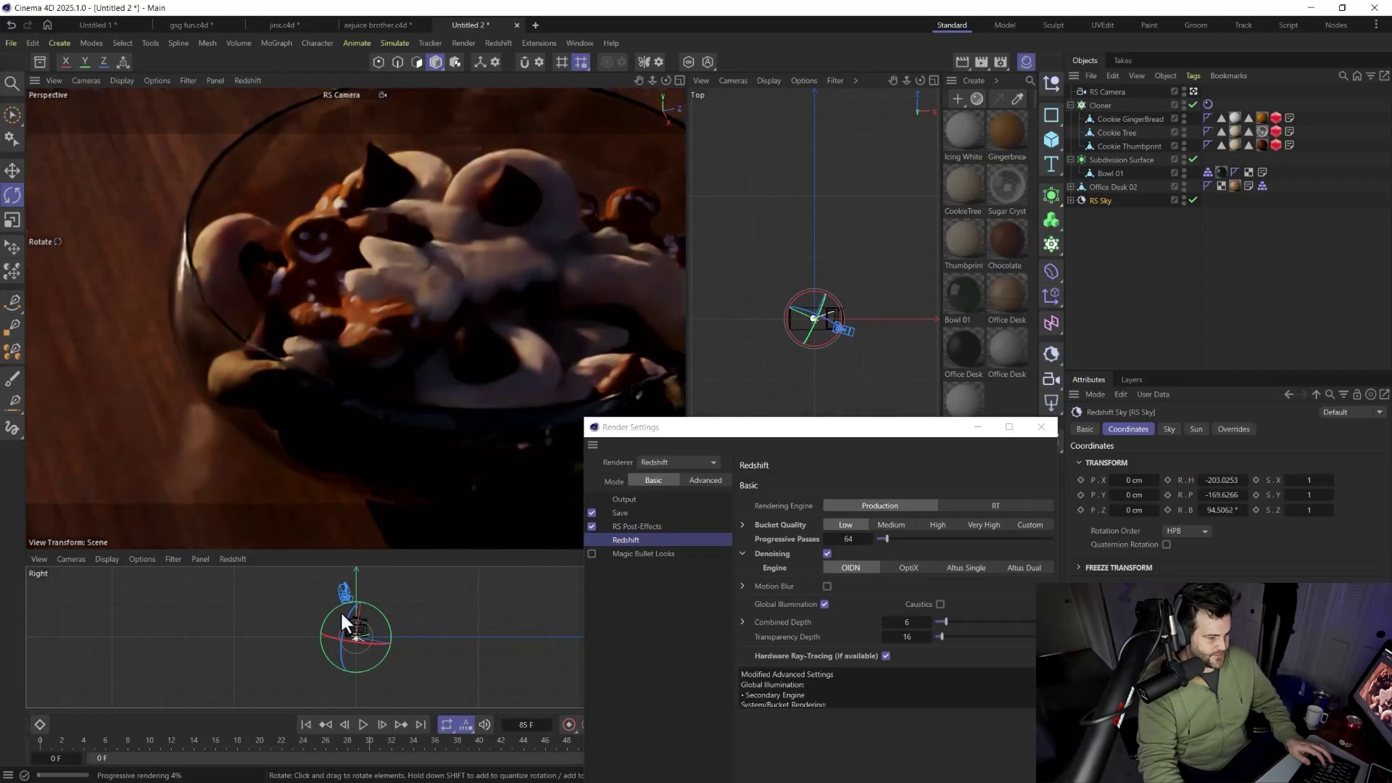
mouse_move(350, 614)
mouse_down()
mouse_move(340, 630)
mouse_move(337, 616)
mouse_up()
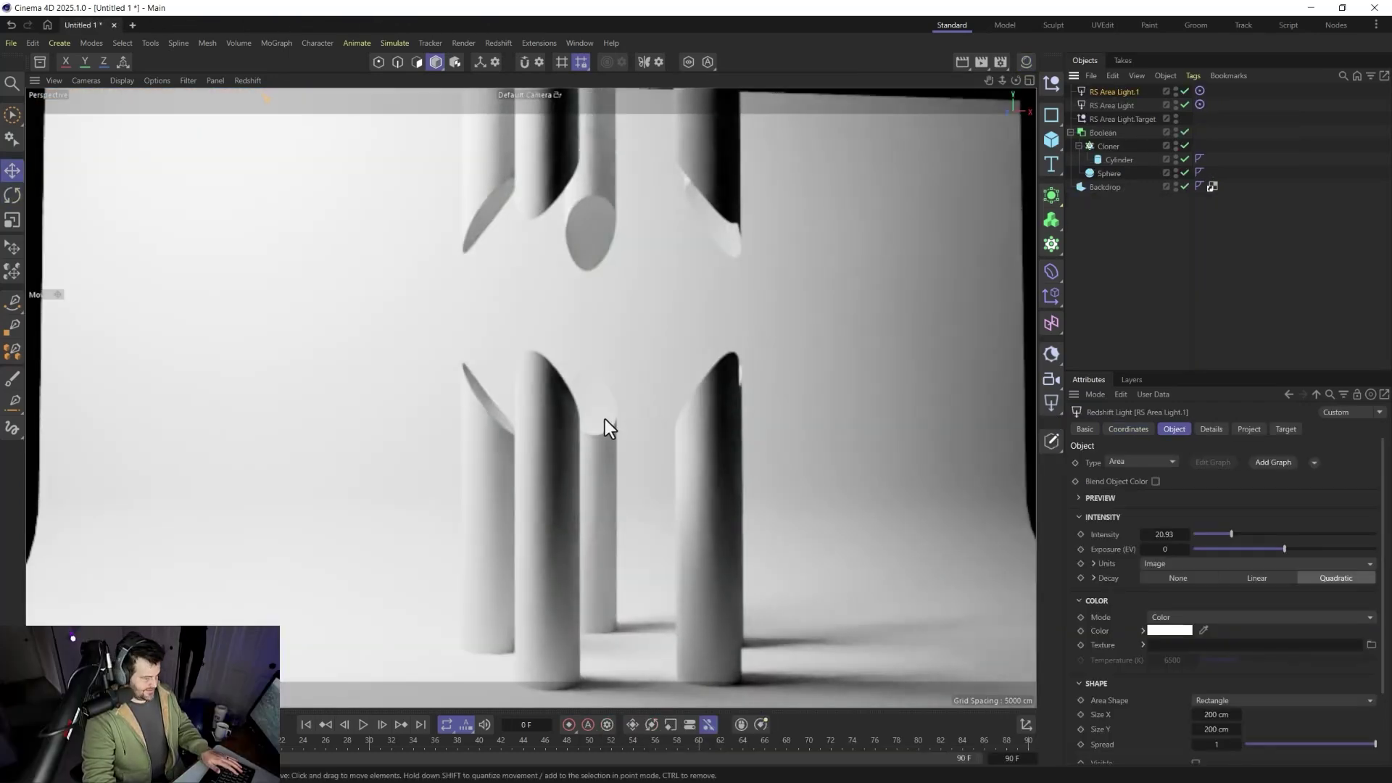
Step: Split the viewport into several views, then launch Cinema 4D 2025.1.0 from the Maxon App
middle_click(605, 419)
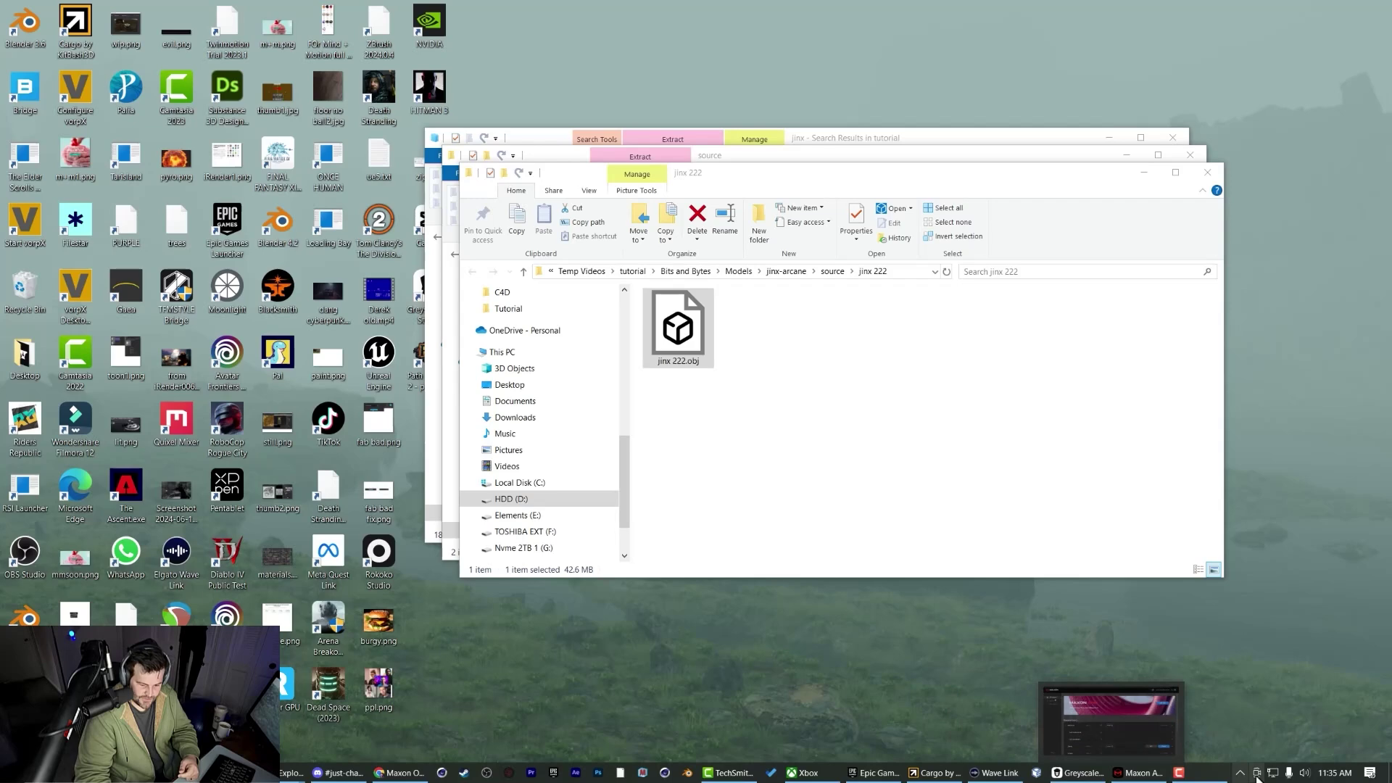
click(1138, 773)
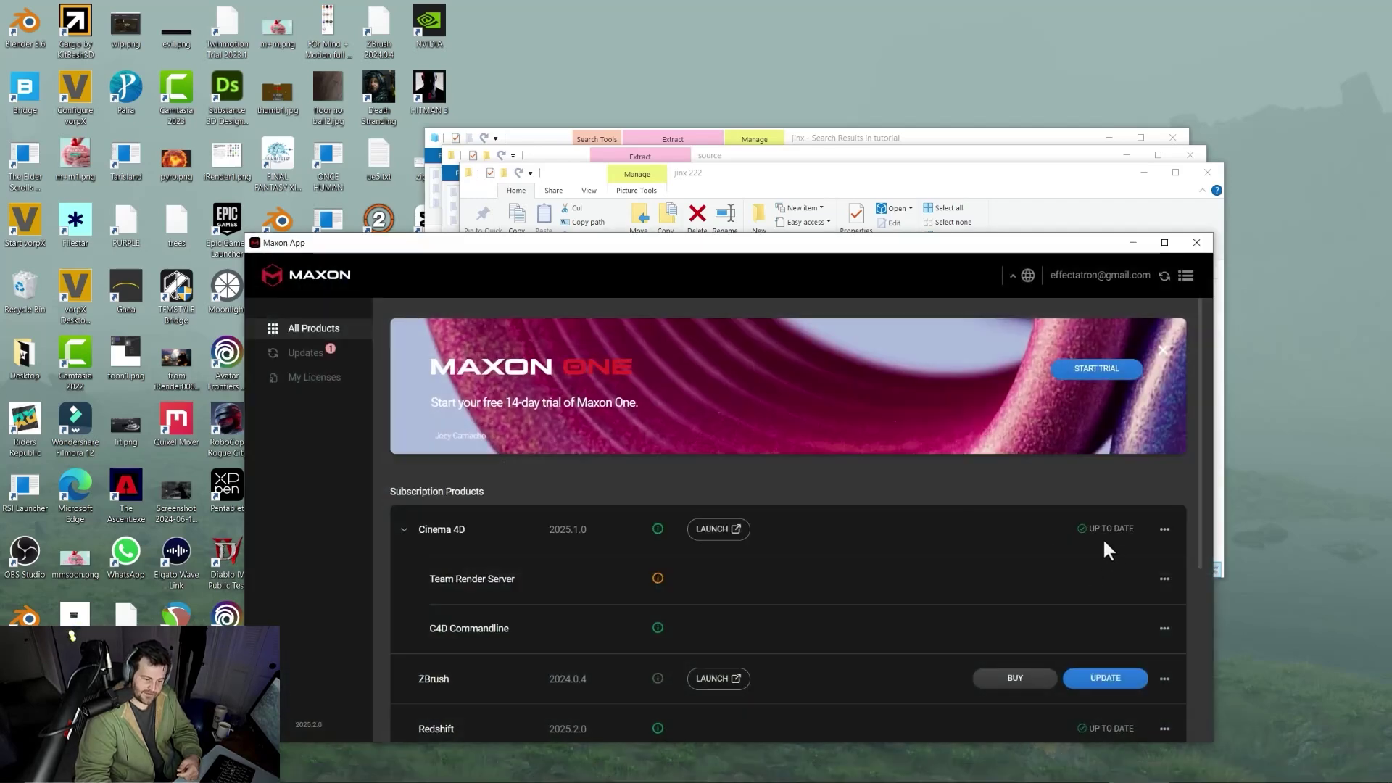
click(708, 532)
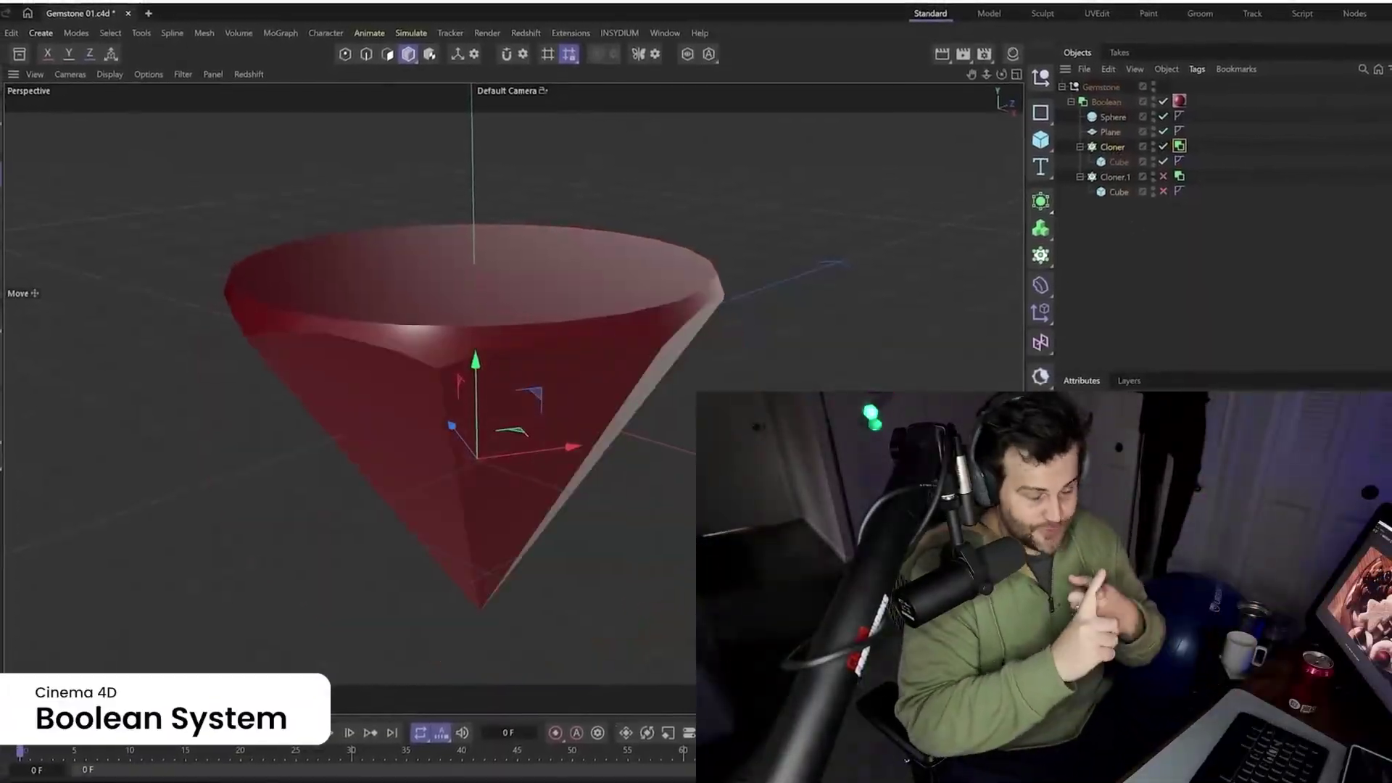
Step: Enable Cloner.1 to facet the gem and put the Sphere in a Cloner to carve cylinder holes
click(1165, 191)
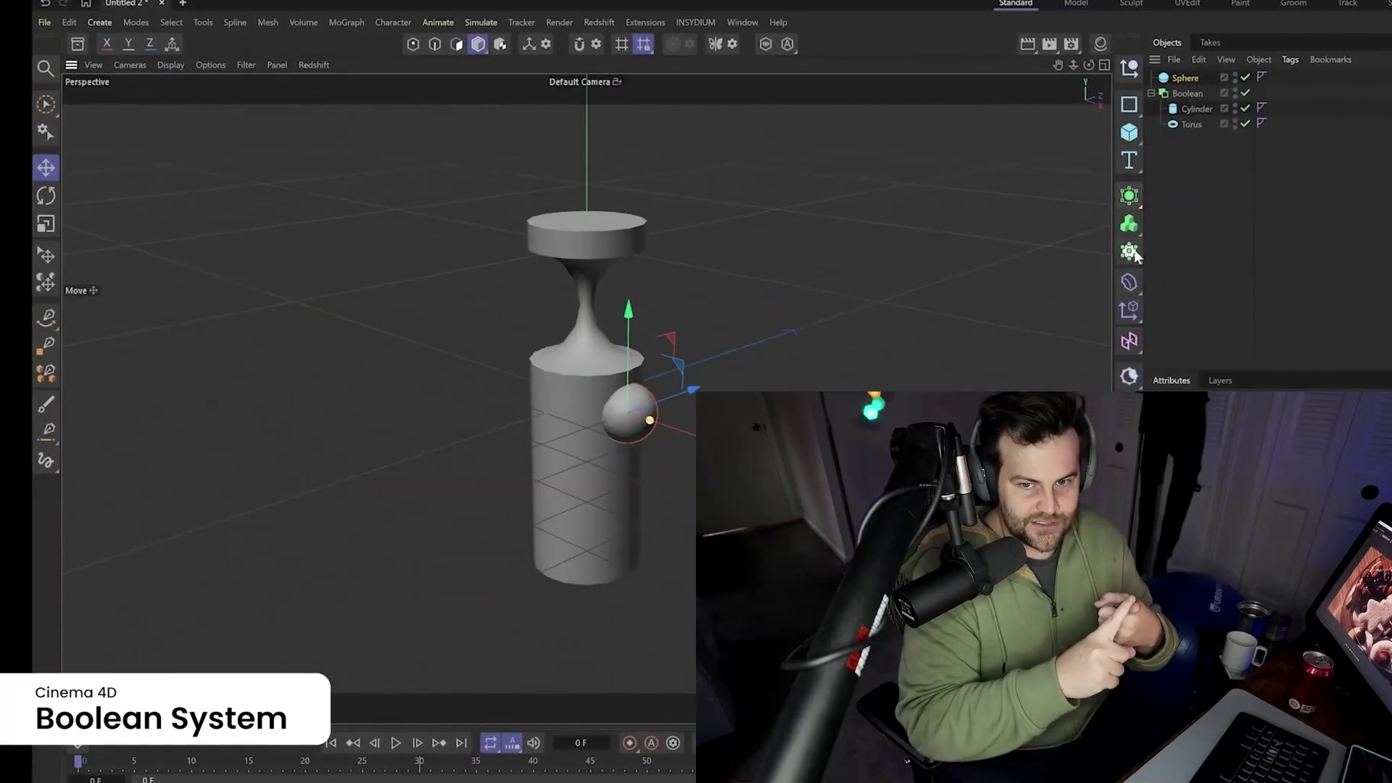
alt+click(1129, 251)
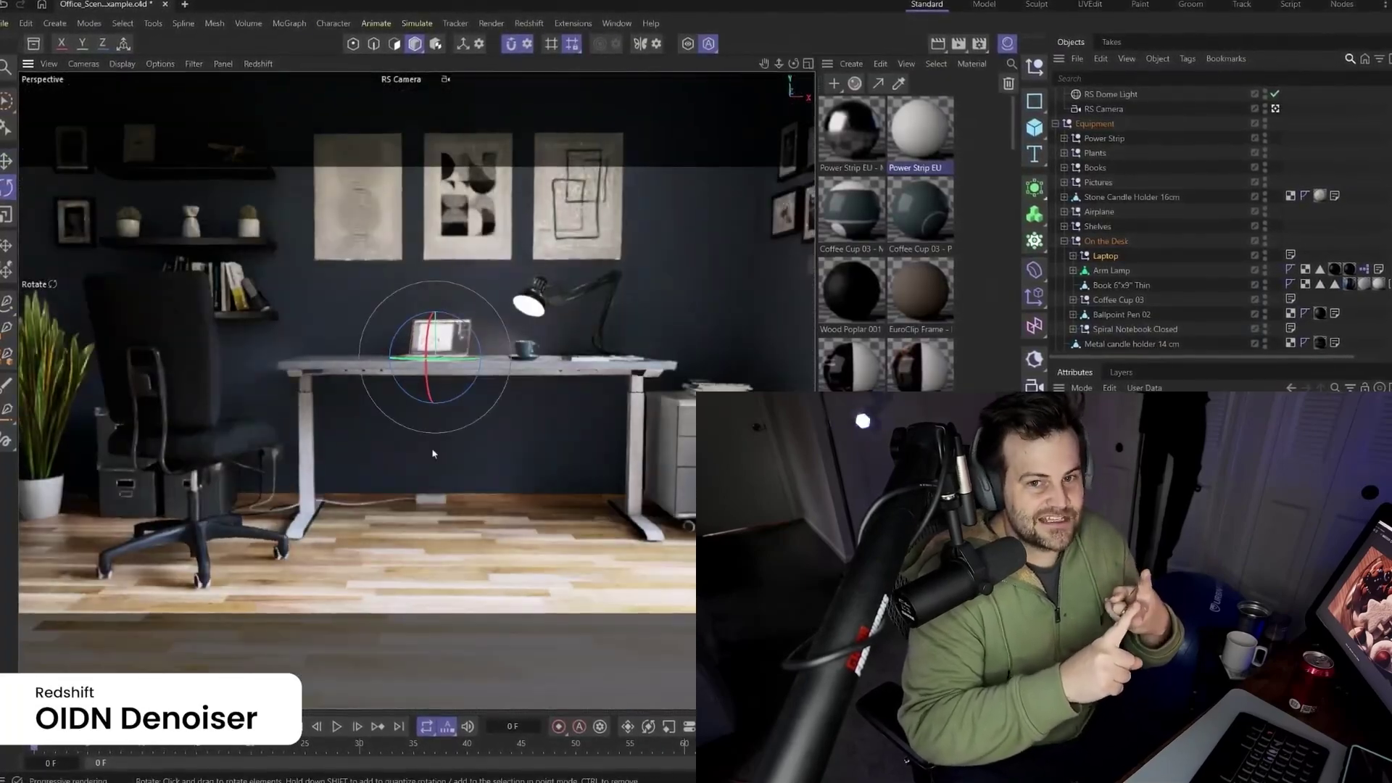
Step: Rotate the Office Chair while the denoised IPR render of the office updates
scroll(1108, 172, down, 3)
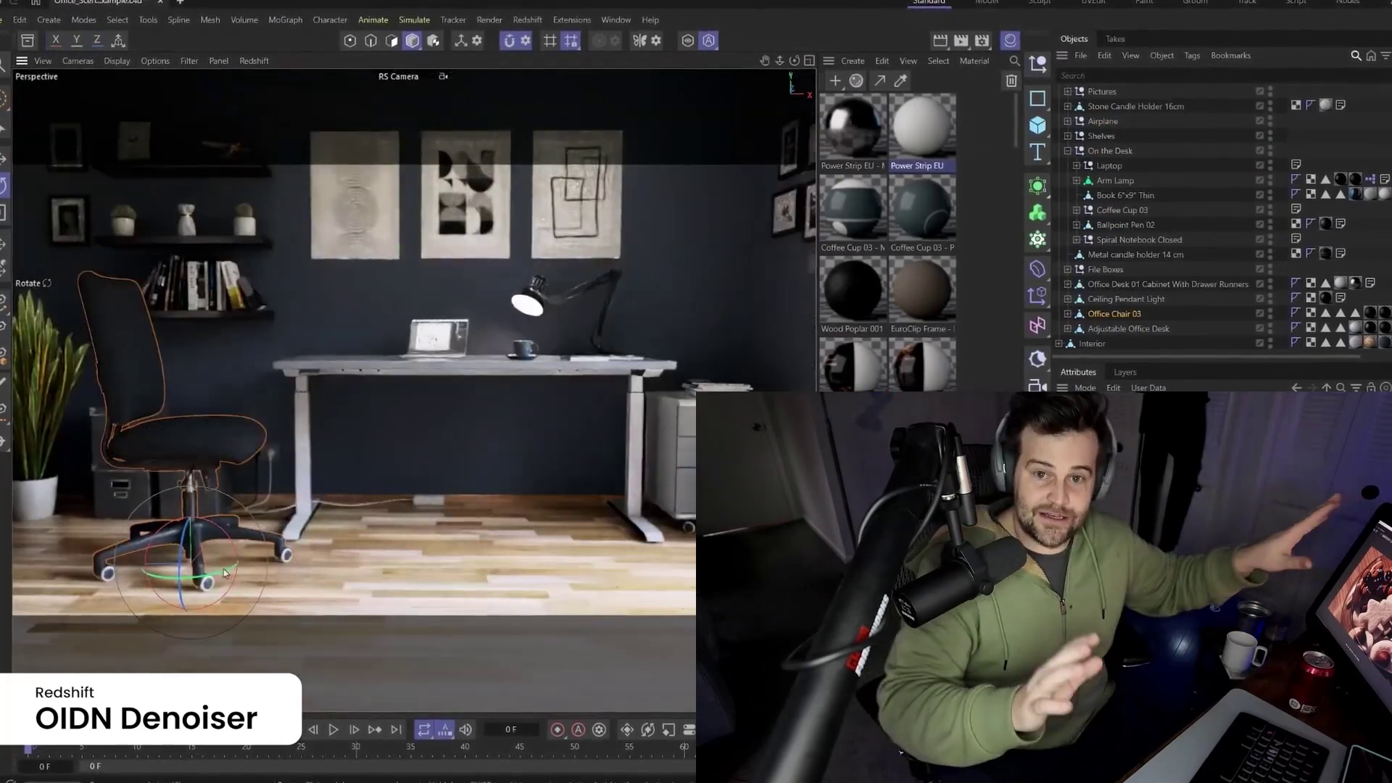
drag(222, 574, 380, 562)
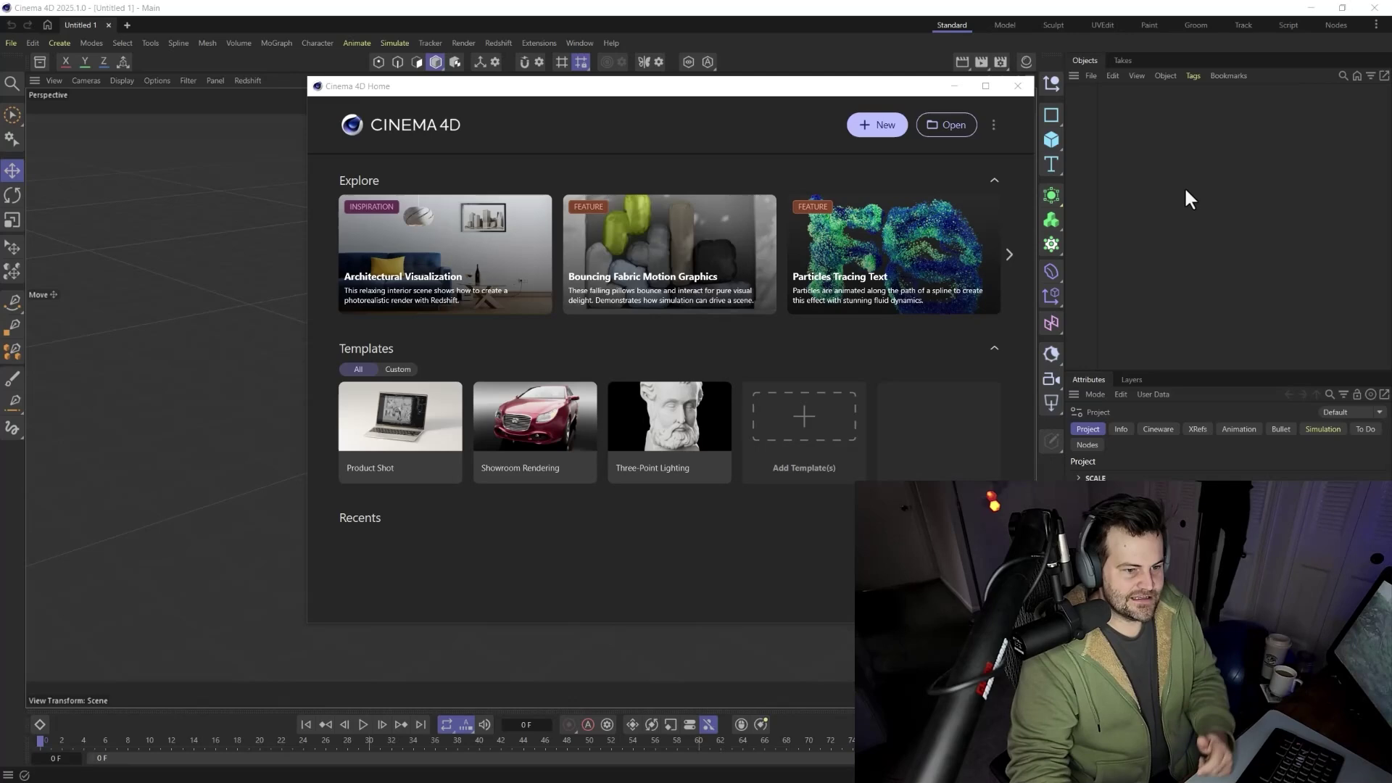
Step: Page the Explore carousel forward three cards, then back one card
click(1009, 259)
click(1010, 258)
click(1009, 259)
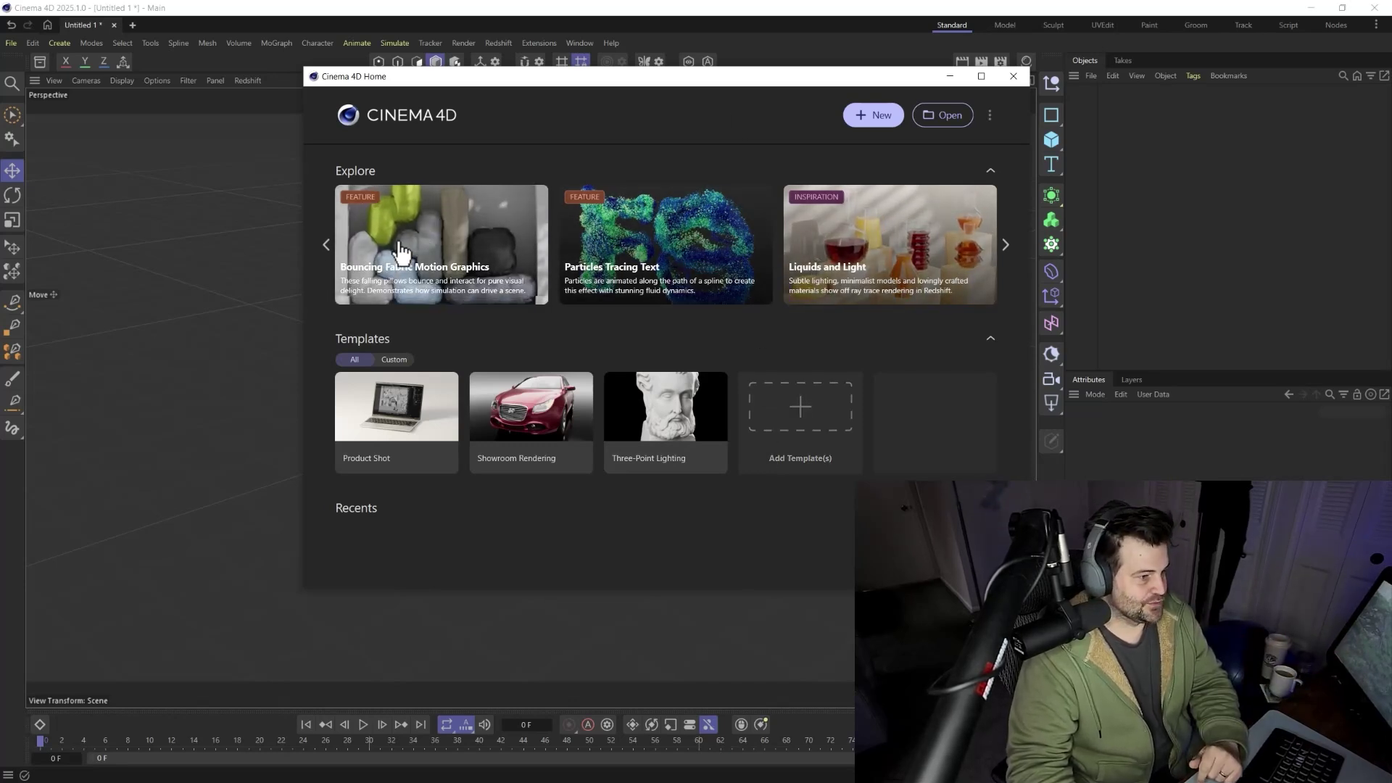
click(325, 247)
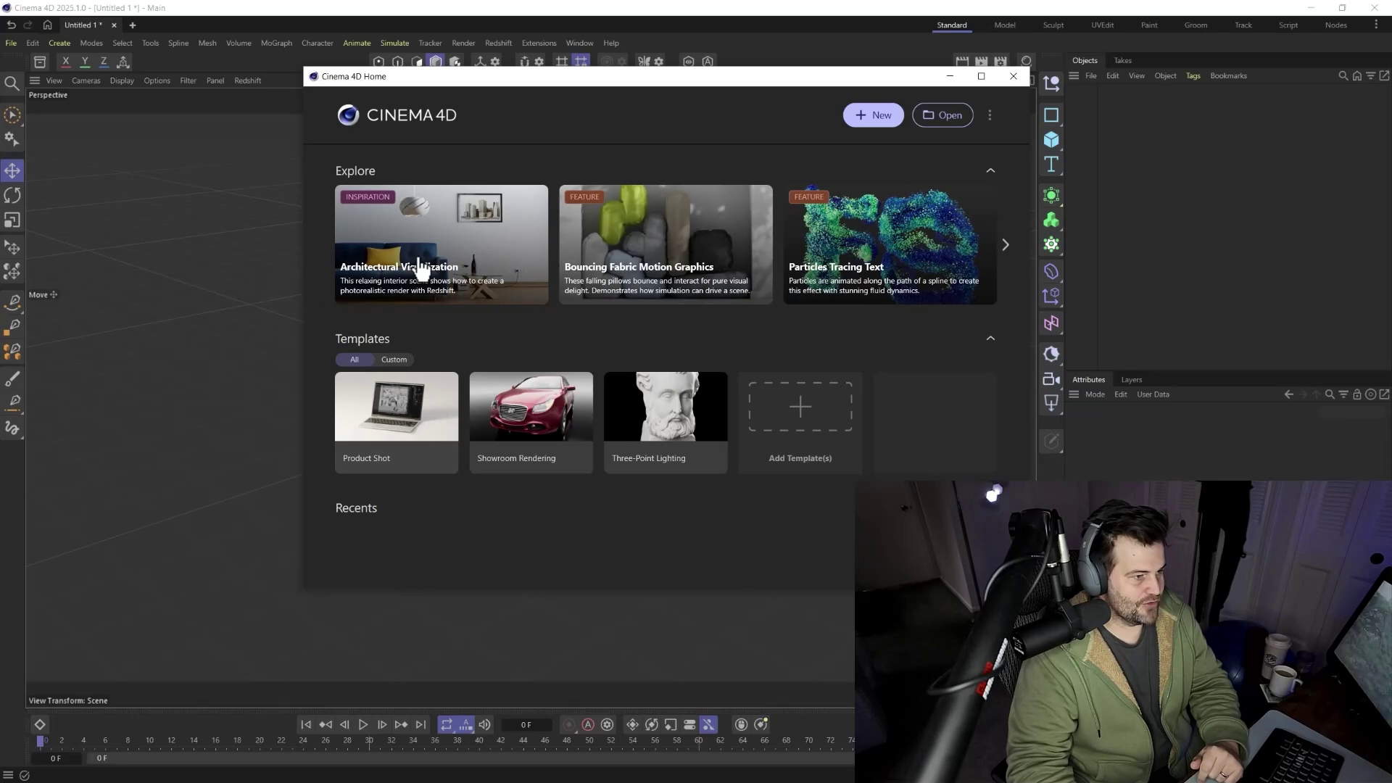
Step: Start a new empty scene and launch the Redshift IPR preview render
click(886, 118)
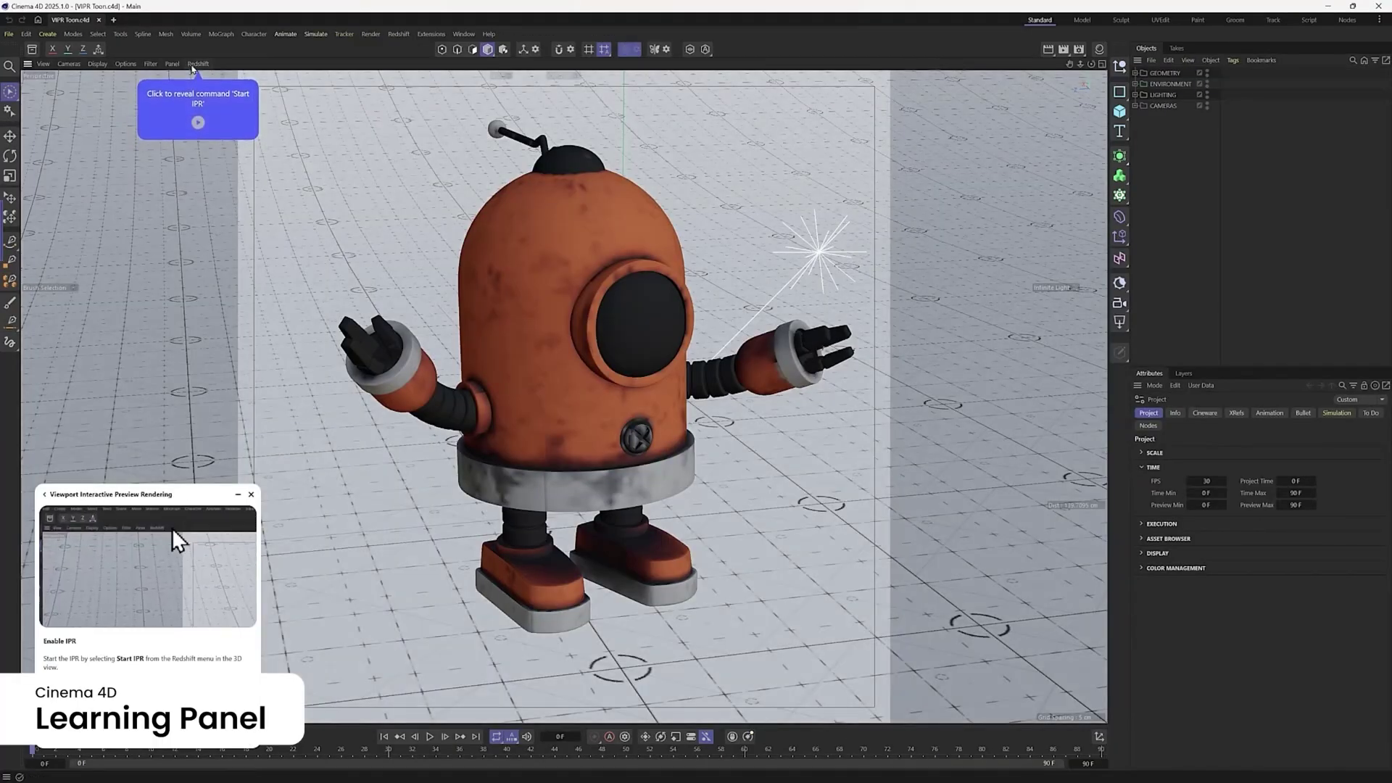
click(193, 65)
click(208, 83)
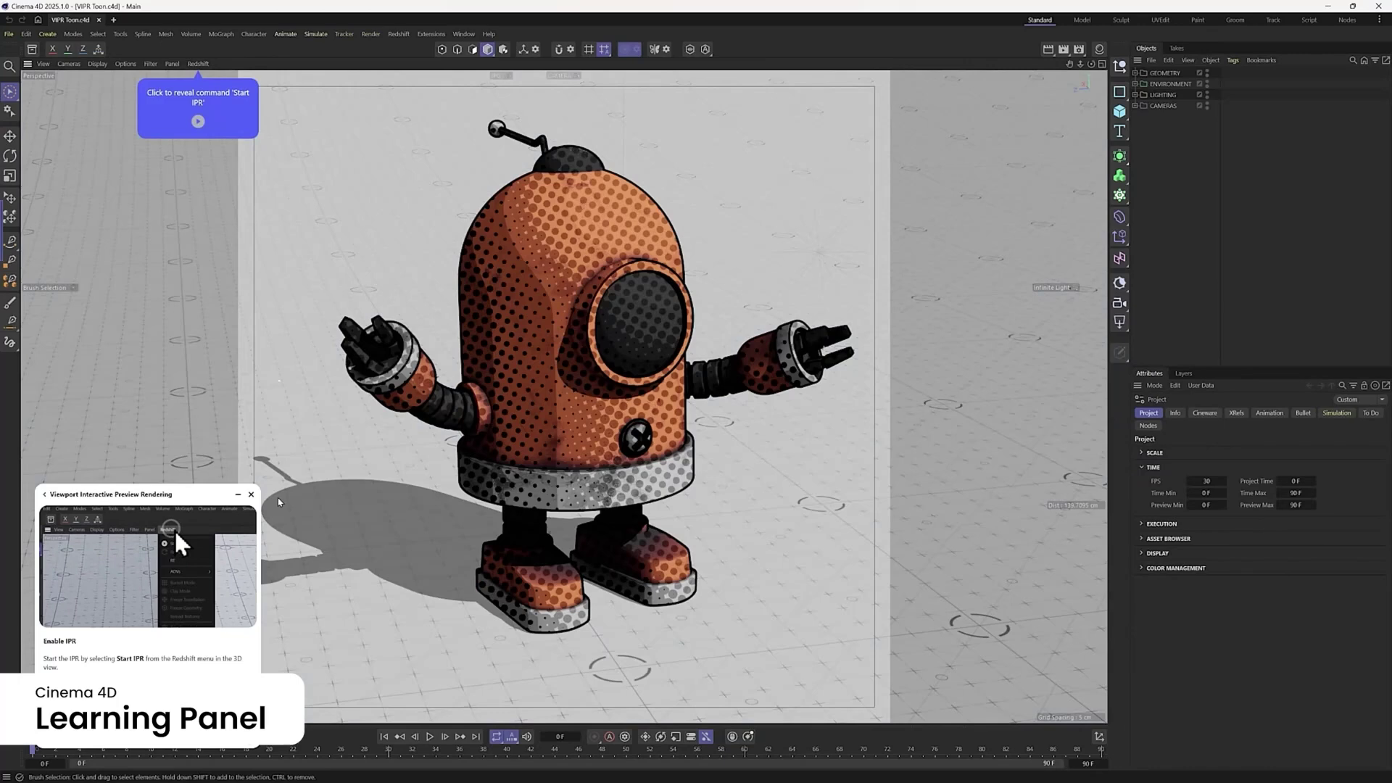
Step: Start the Area Light: Interior Lighting tutorial and advance it to step 2 of 12
click(248, 737)
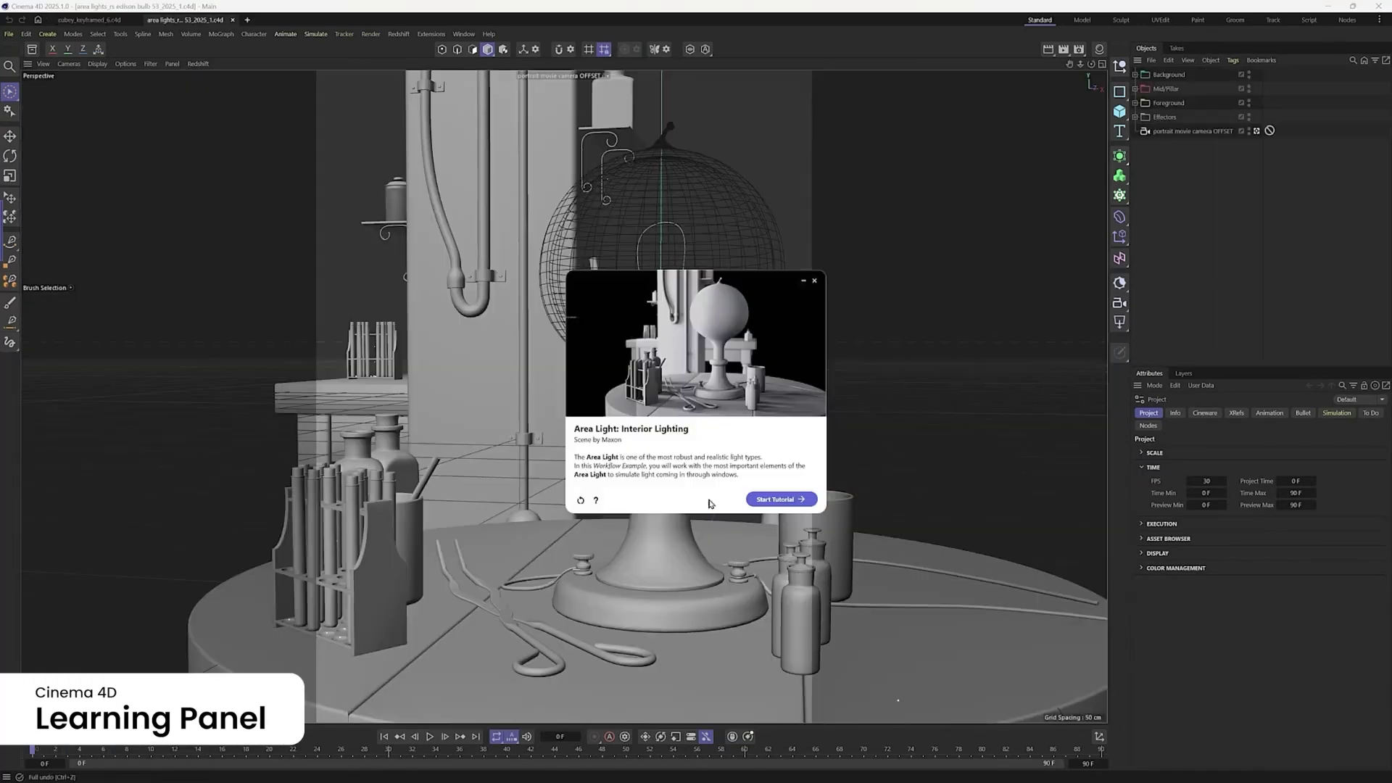
click(782, 504)
click(251, 498)
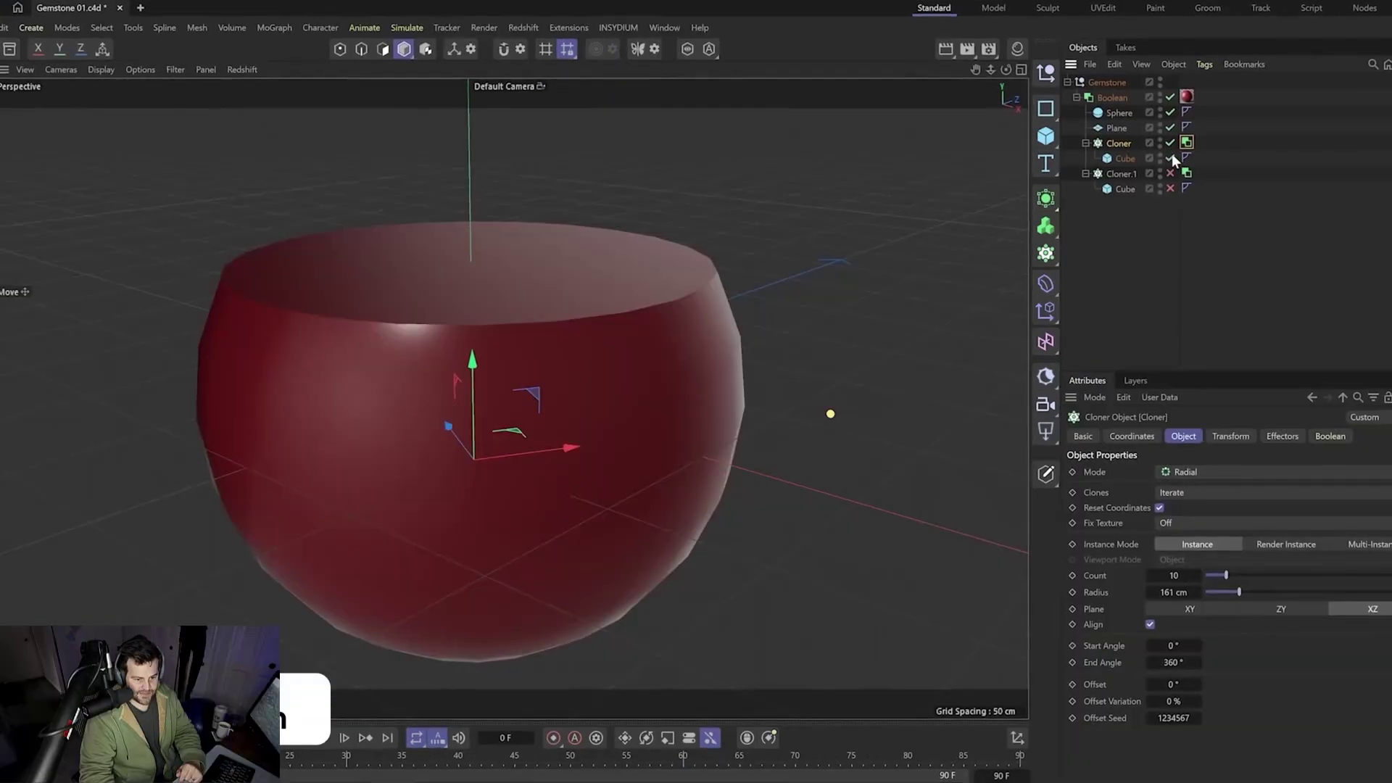
click(1170, 158)
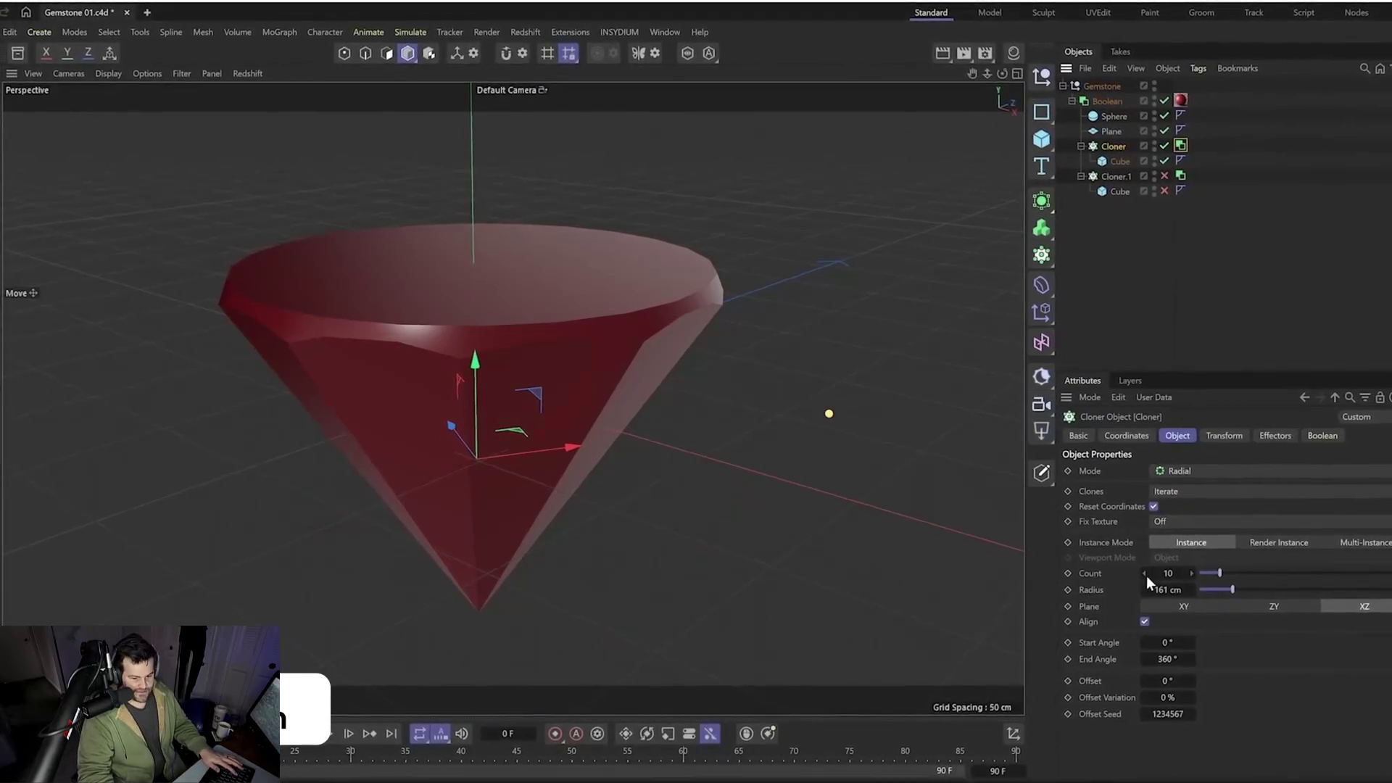
Step: Keep the clone count at 10 and enable Cloner.1 to add the gem's upper facets
click(1146, 575)
click(1146, 575)
click(1193, 574)
click(1192, 574)
click(1161, 178)
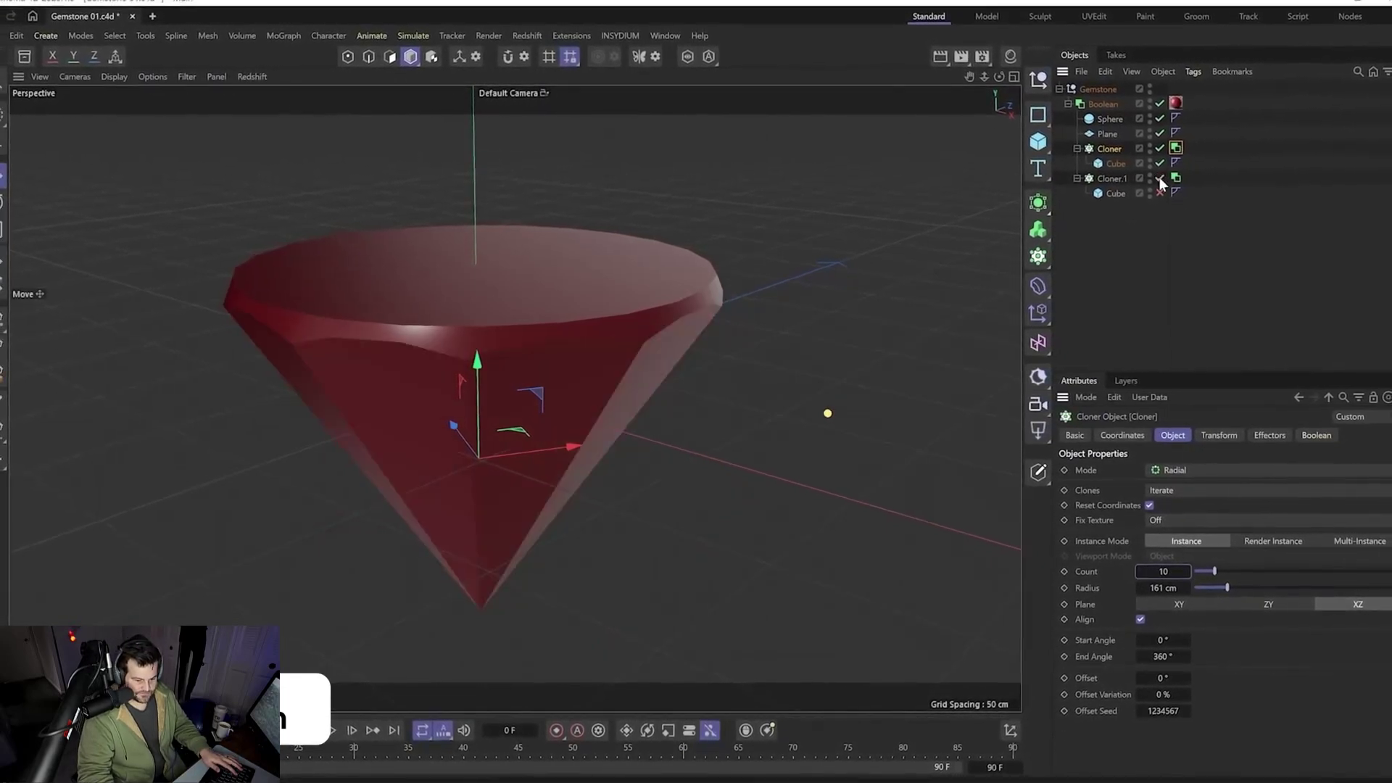
click(1161, 192)
click(1111, 178)
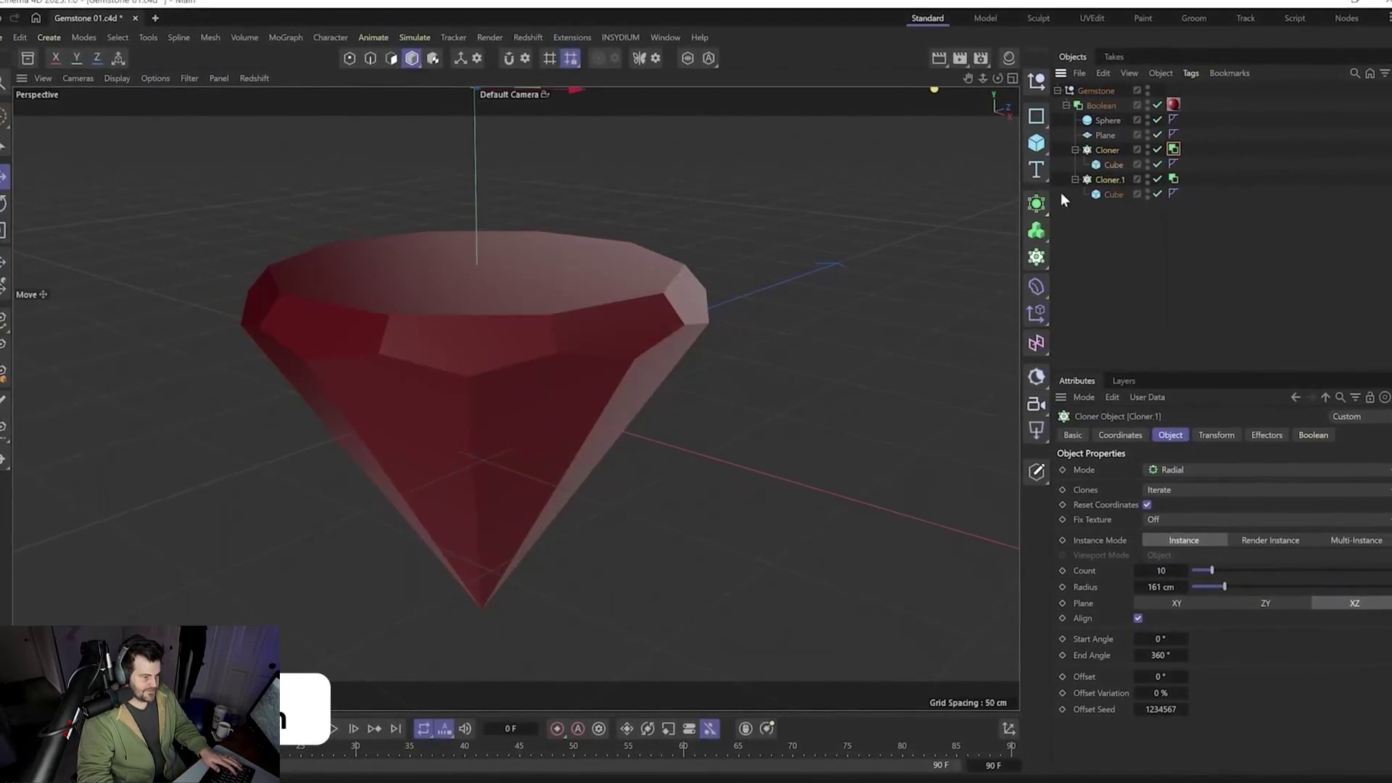
click(1118, 434)
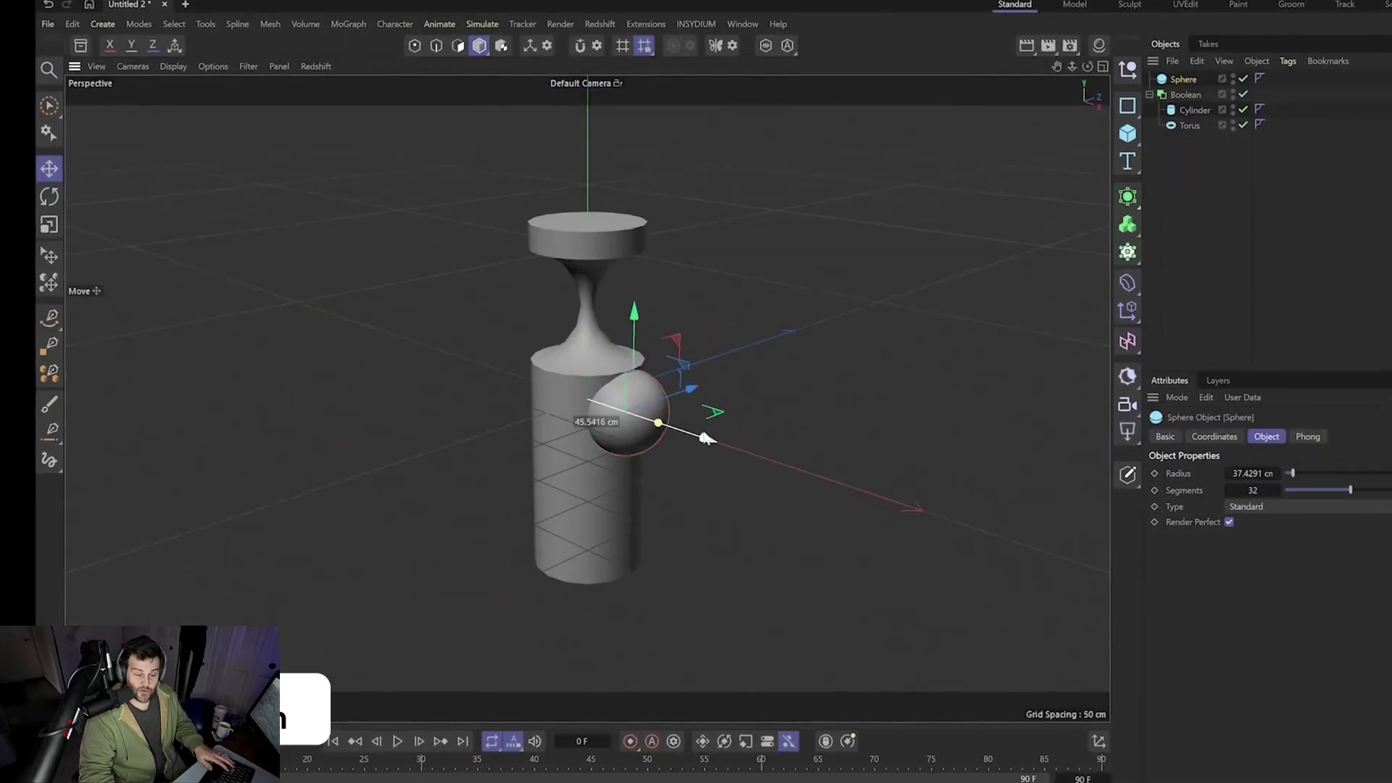
Step: Put the Sphere in a new Cloner and place it under the Boolean to carve holes
drag(702, 433, 719, 440)
drag(672, 427, 708, 438)
alt+click(1128, 252)
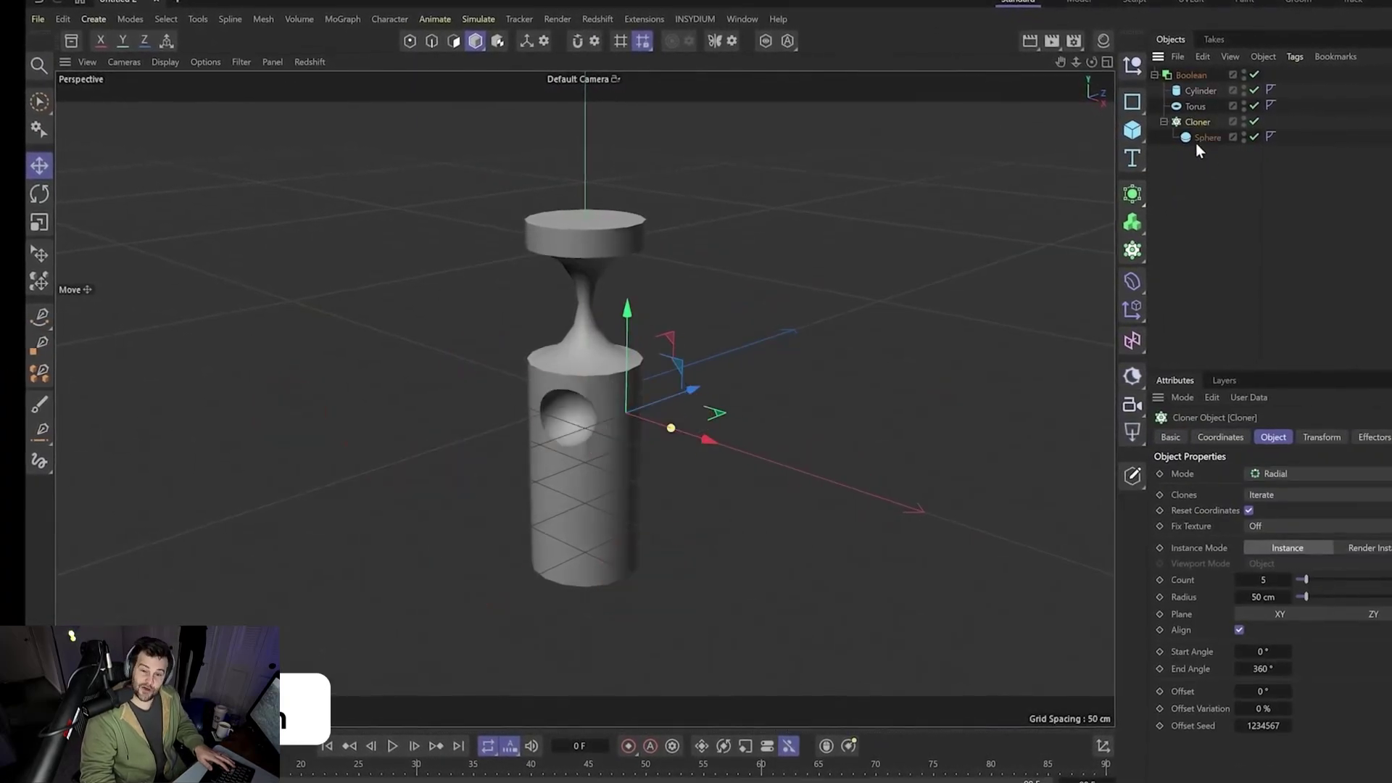
drag(1253, 499, 1256, 504)
drag(628, 429, 621, 429)
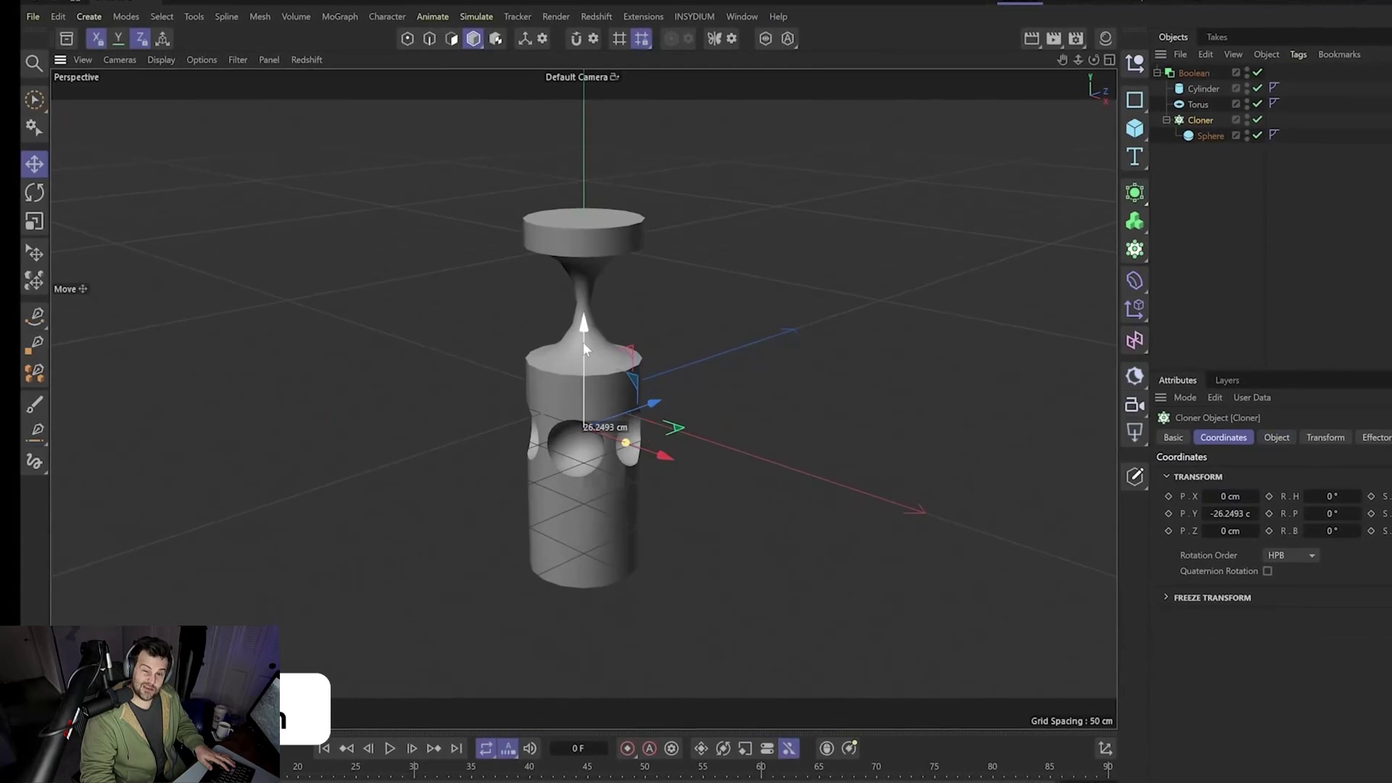
click(1192, 73)
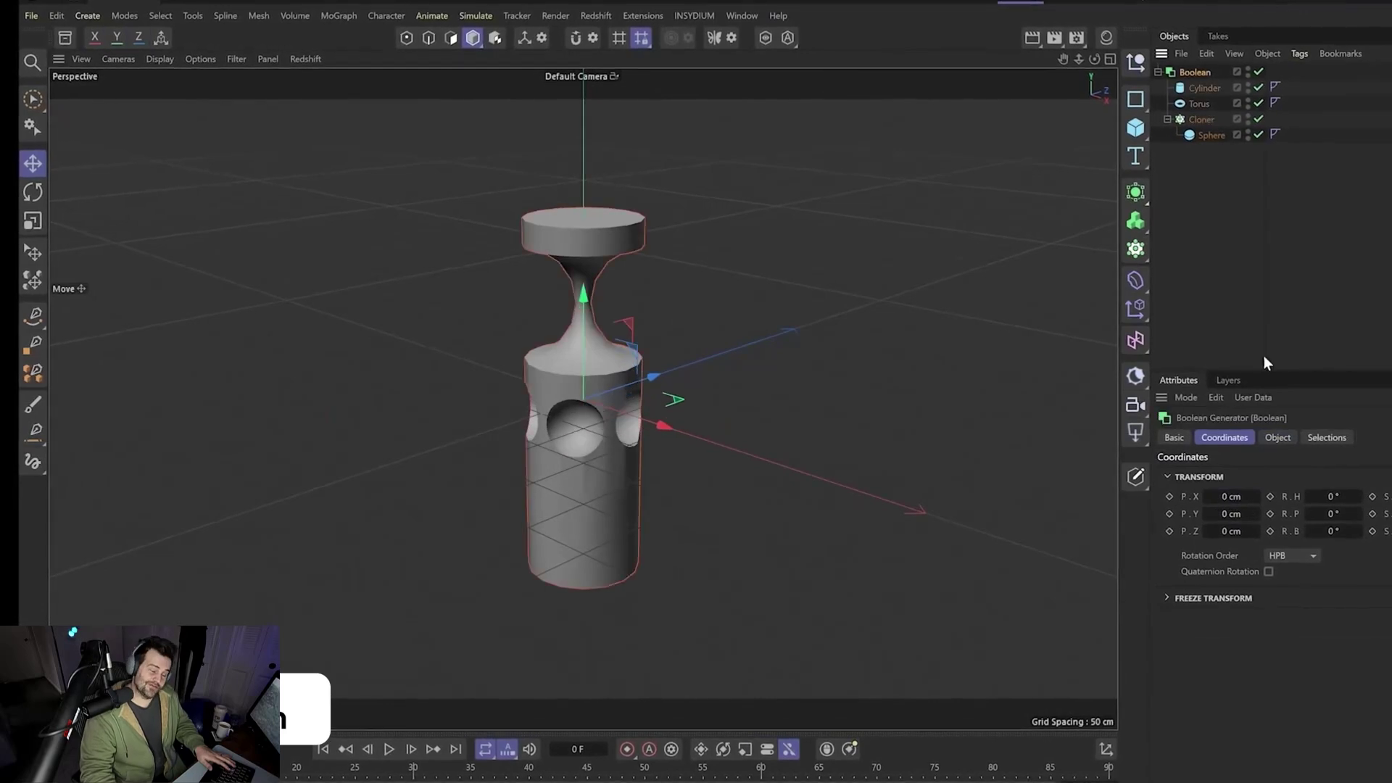
click(1277, 437)
Step: Enlarge the Sphere radius to about 40 cm and lower the Cloner along Y
click(1203, 118)
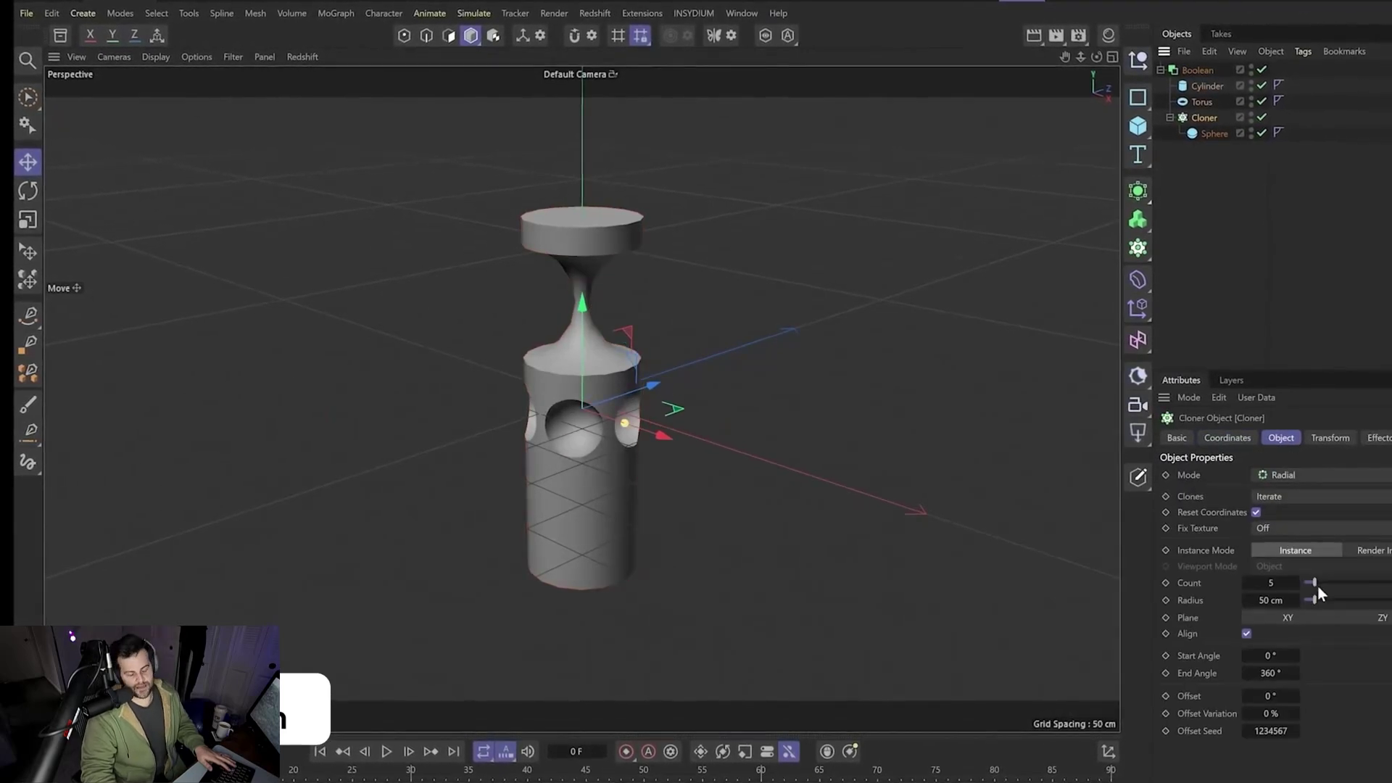
click(1212, 134)
drag(1269, 477, 1282, 477)
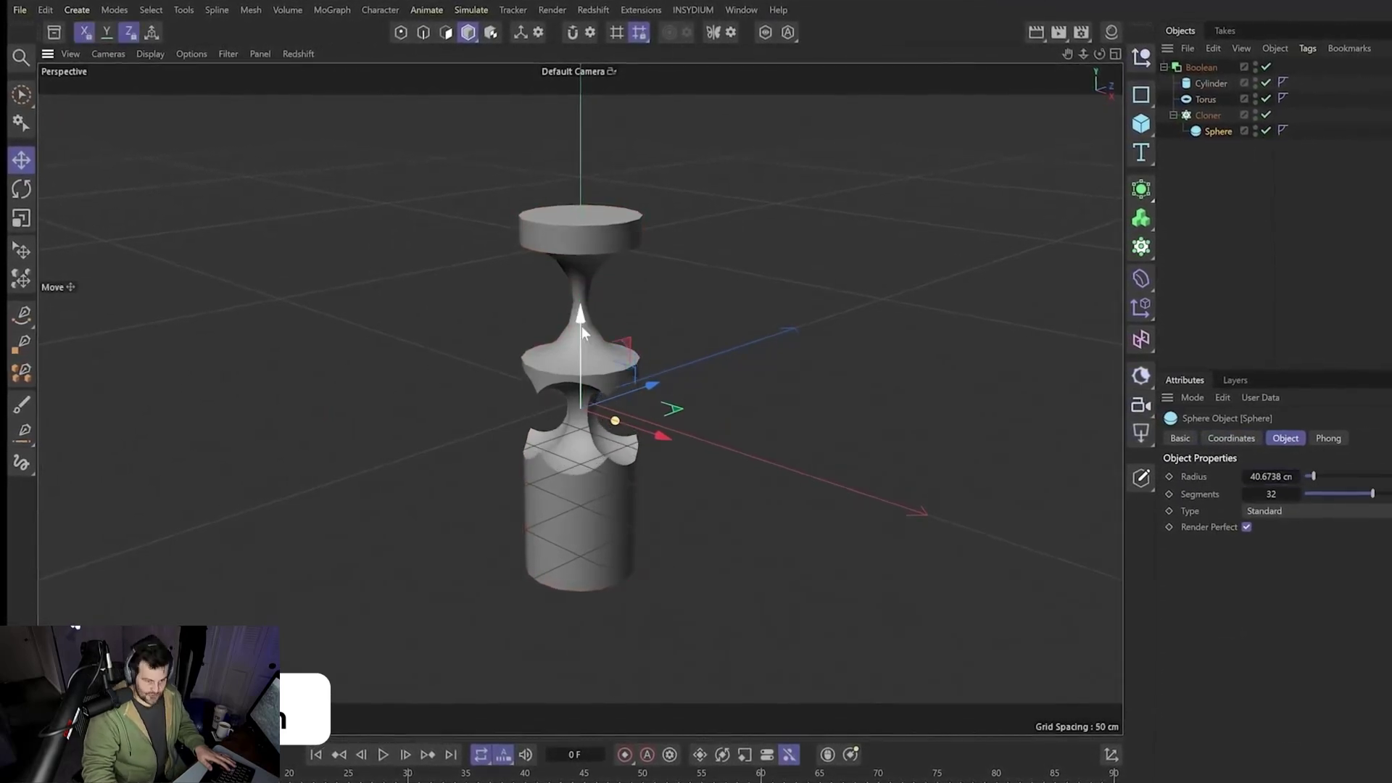
click(1203, 101)
click(1206, 117)
drag(581, 301, 580, 188)
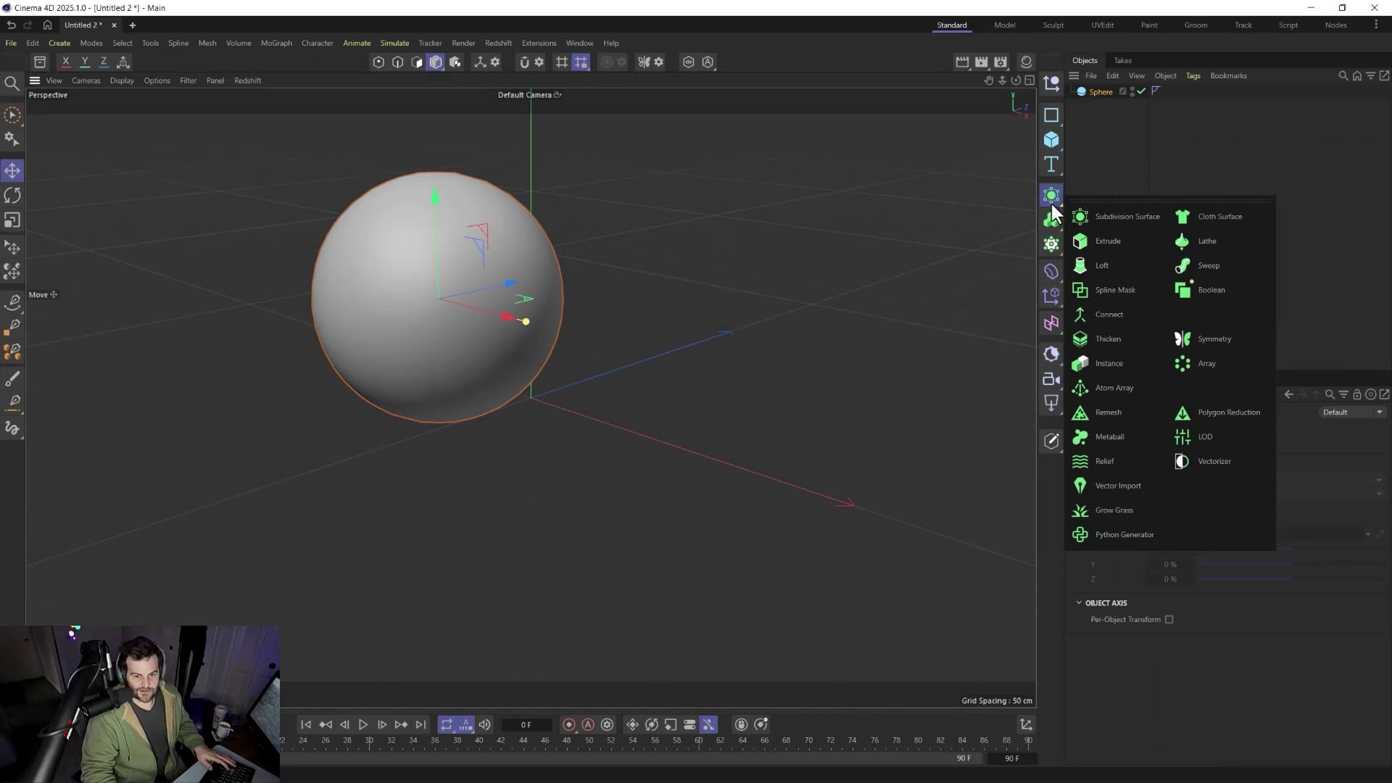
Step: Add a Boolean holding the Sphere, plus a horizontal Cylinder pushed through the sphere's side
click(1205, 306)
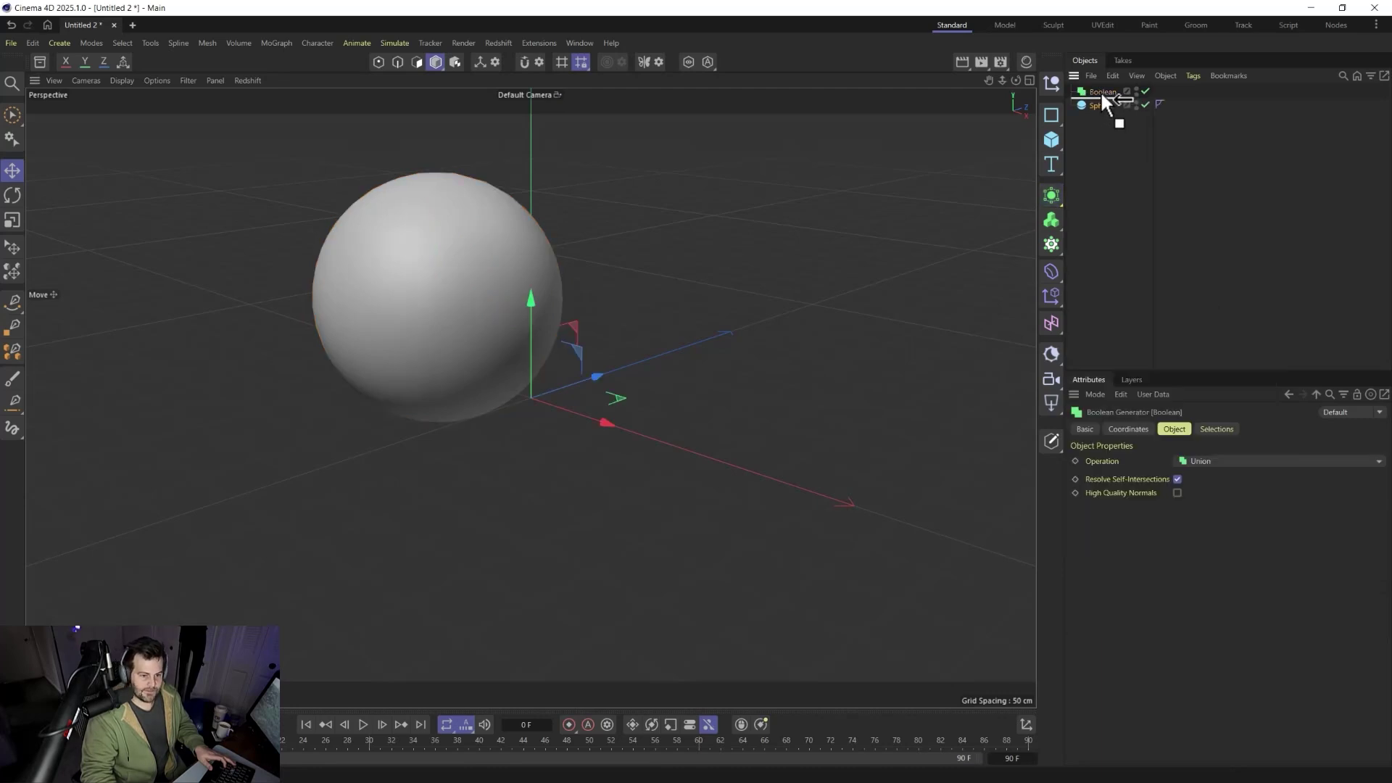
drag(1100, 93, 1100, 91)
drag(1052, 138, 1180, 163)
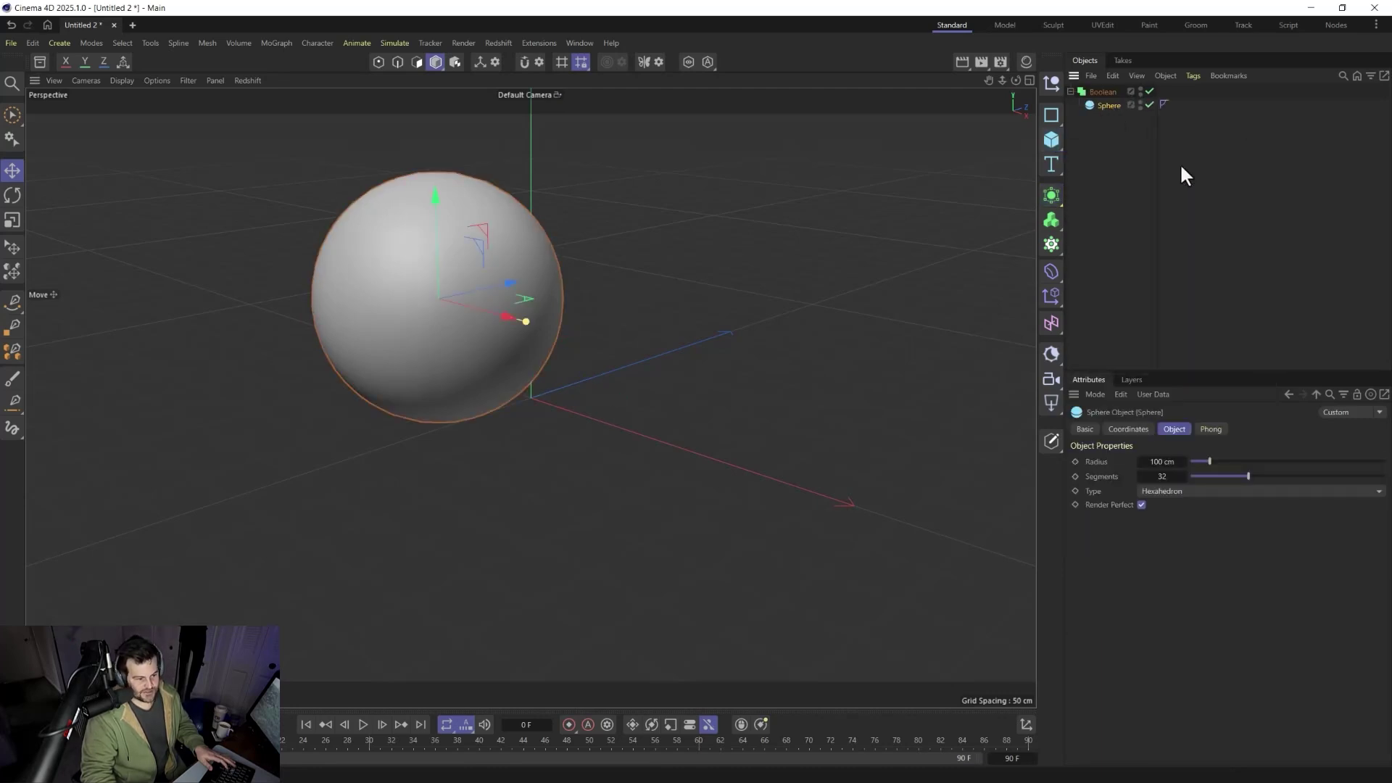
key(r)
drag(559, 367, 606, 485)
key(e)
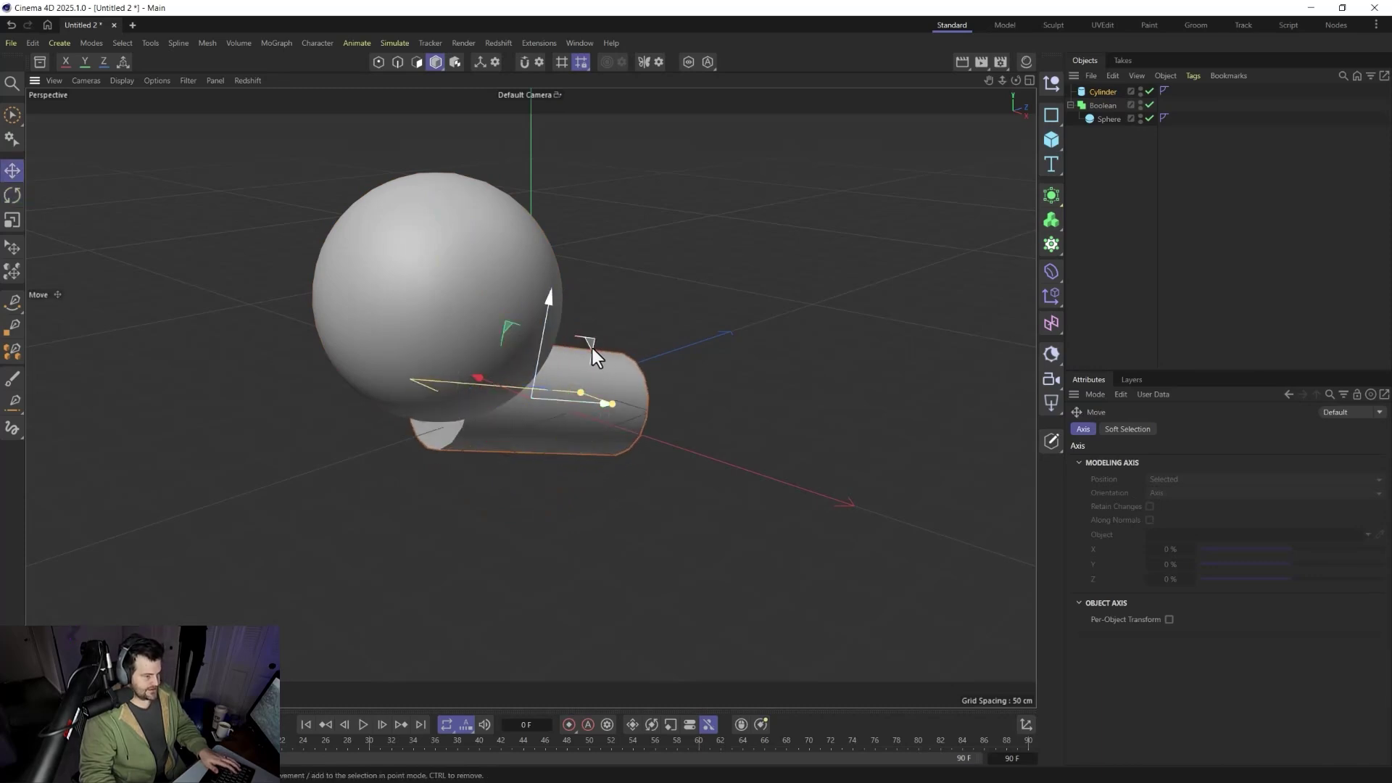
drag(593, 348, 458, 250)
drag(389, 307, 515, 251)
Step: Move the Cylinder into the Boolean, set Operation to Subtract, and order Sphere above Cylinder
click(1103, 106)
drag(1100, 94, 1103, 109)
click(1101, 93)
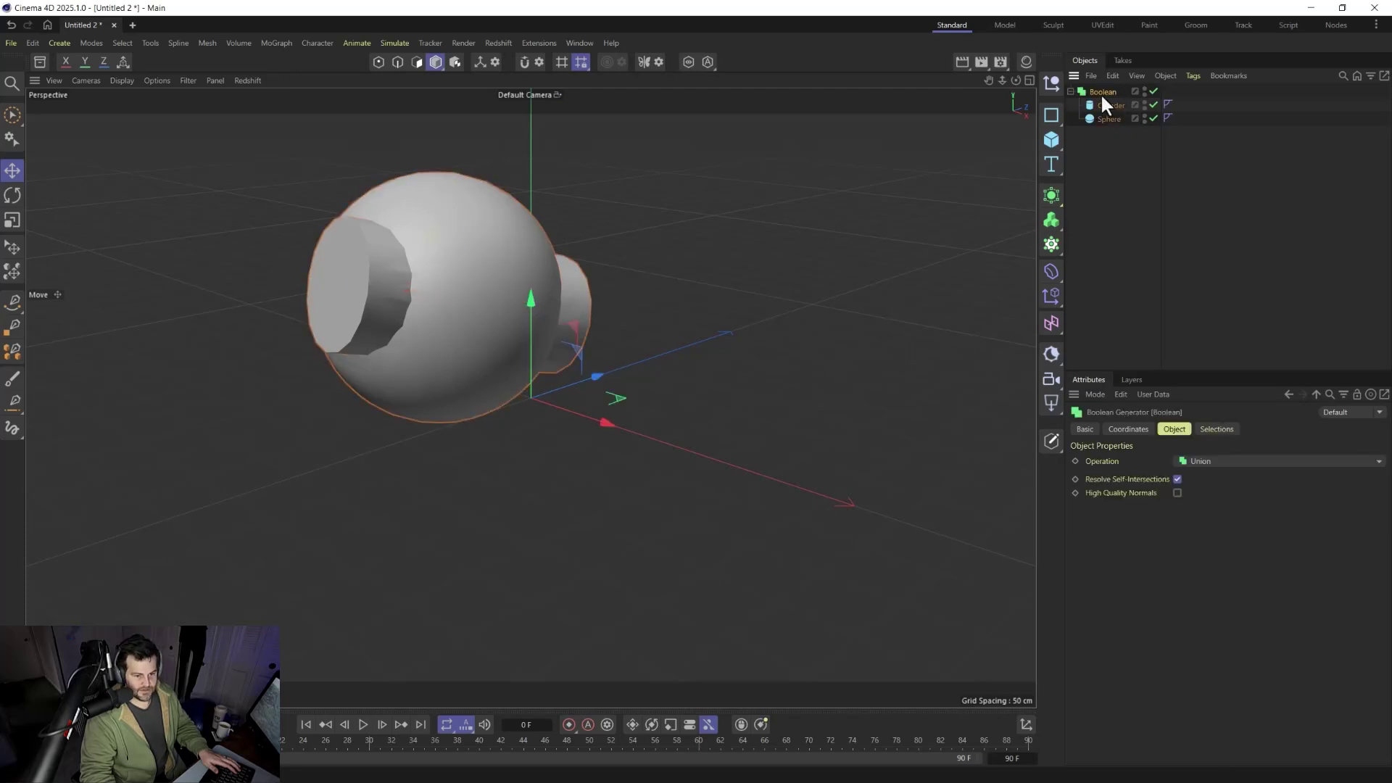
click(1215, 463)
click(1216, 493)
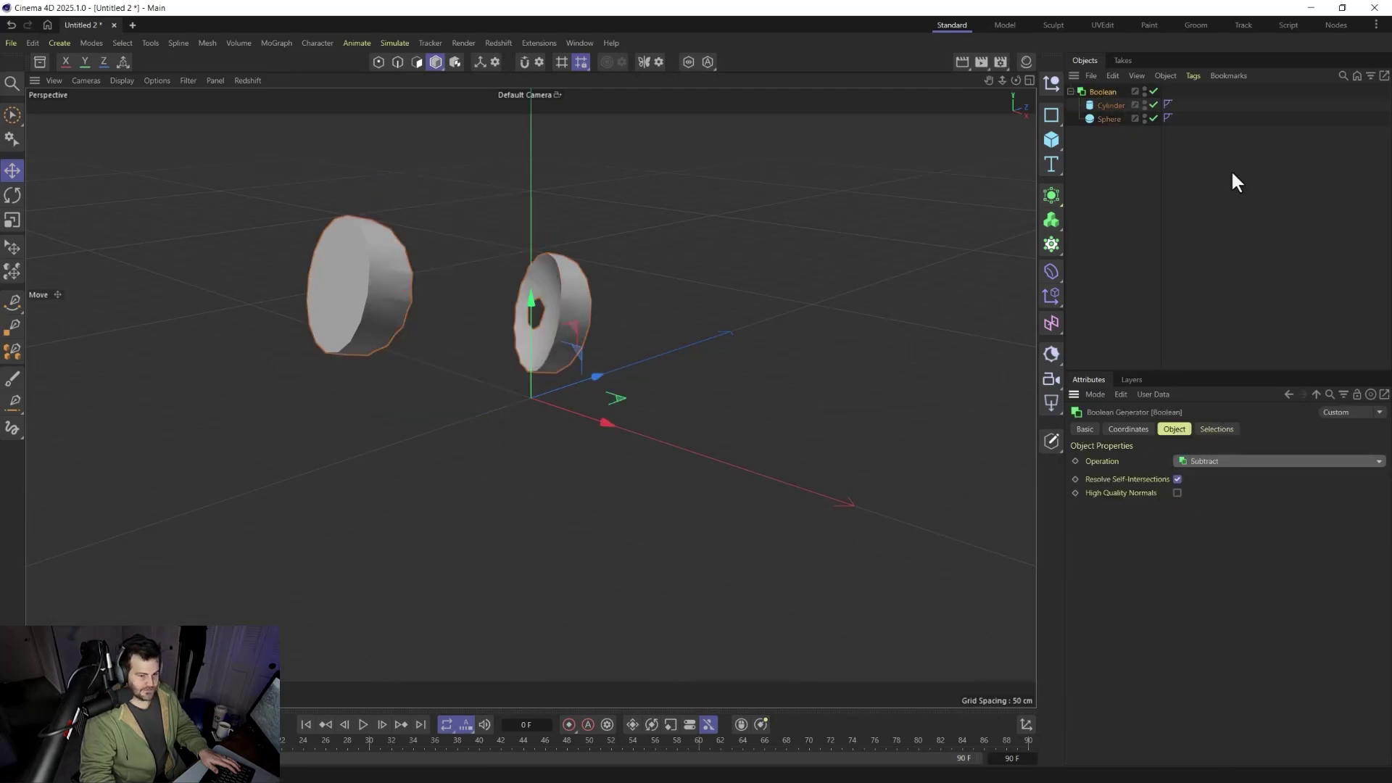
drag(1113, 106, 1112, 127)
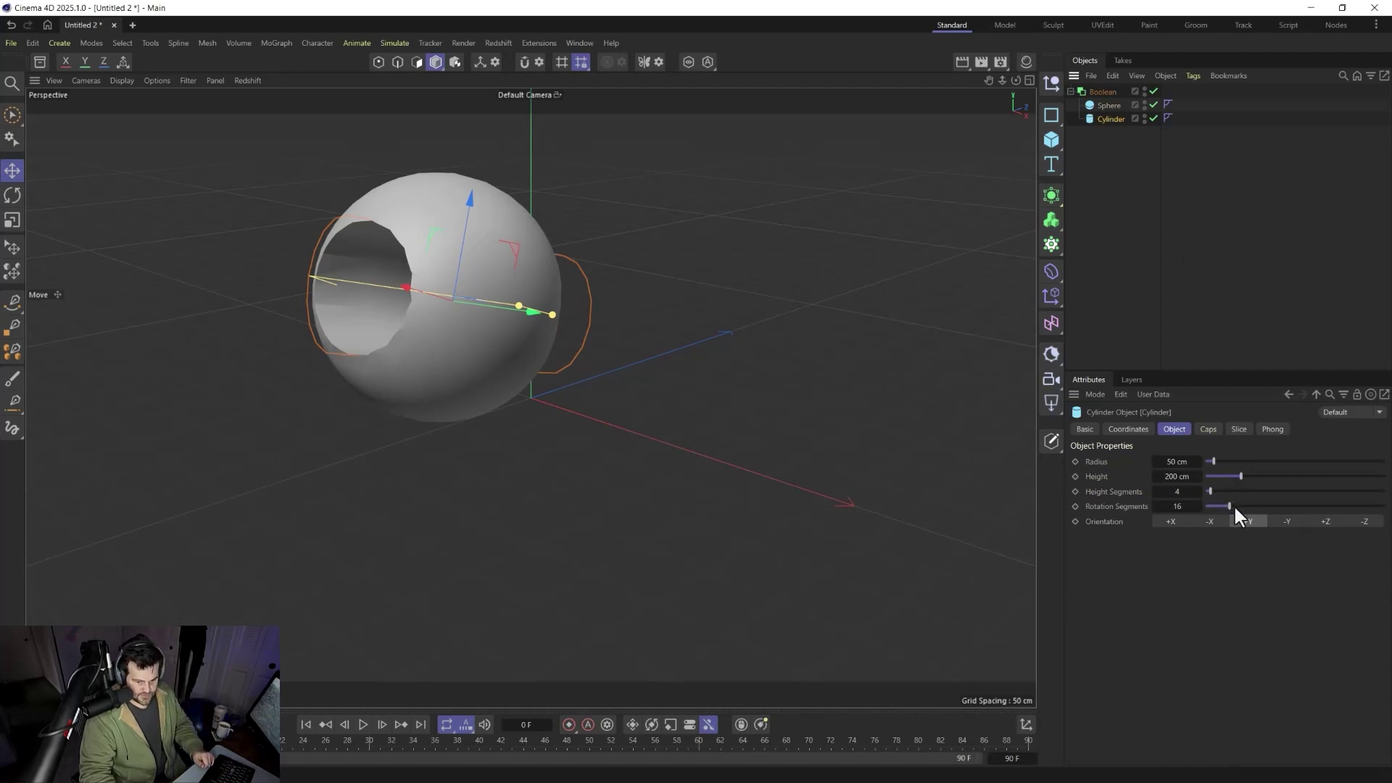
Step: Add a second 57 cm Sphere with 100 segments into the Boolean and reorder the spheres
click(1103, 107)
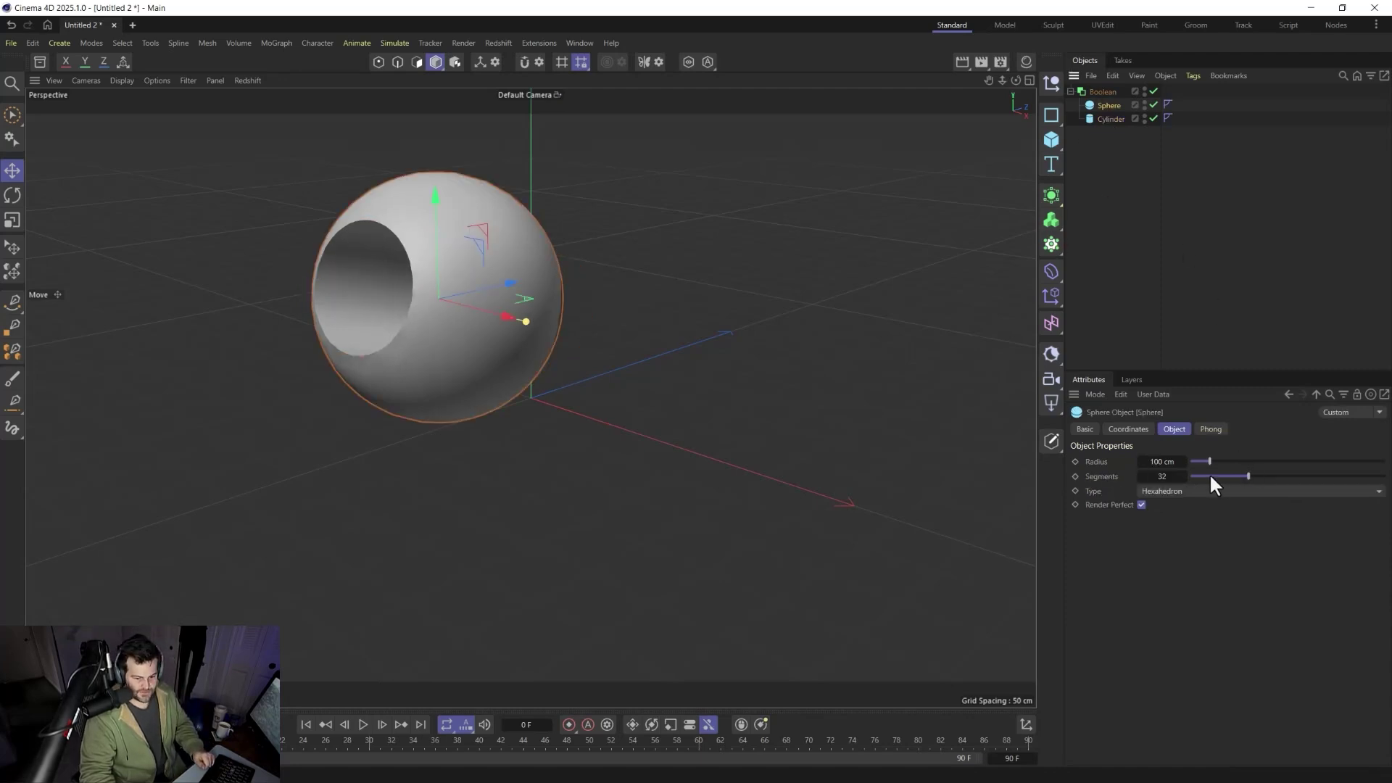
click(1051, 141)
click(1162, 209)
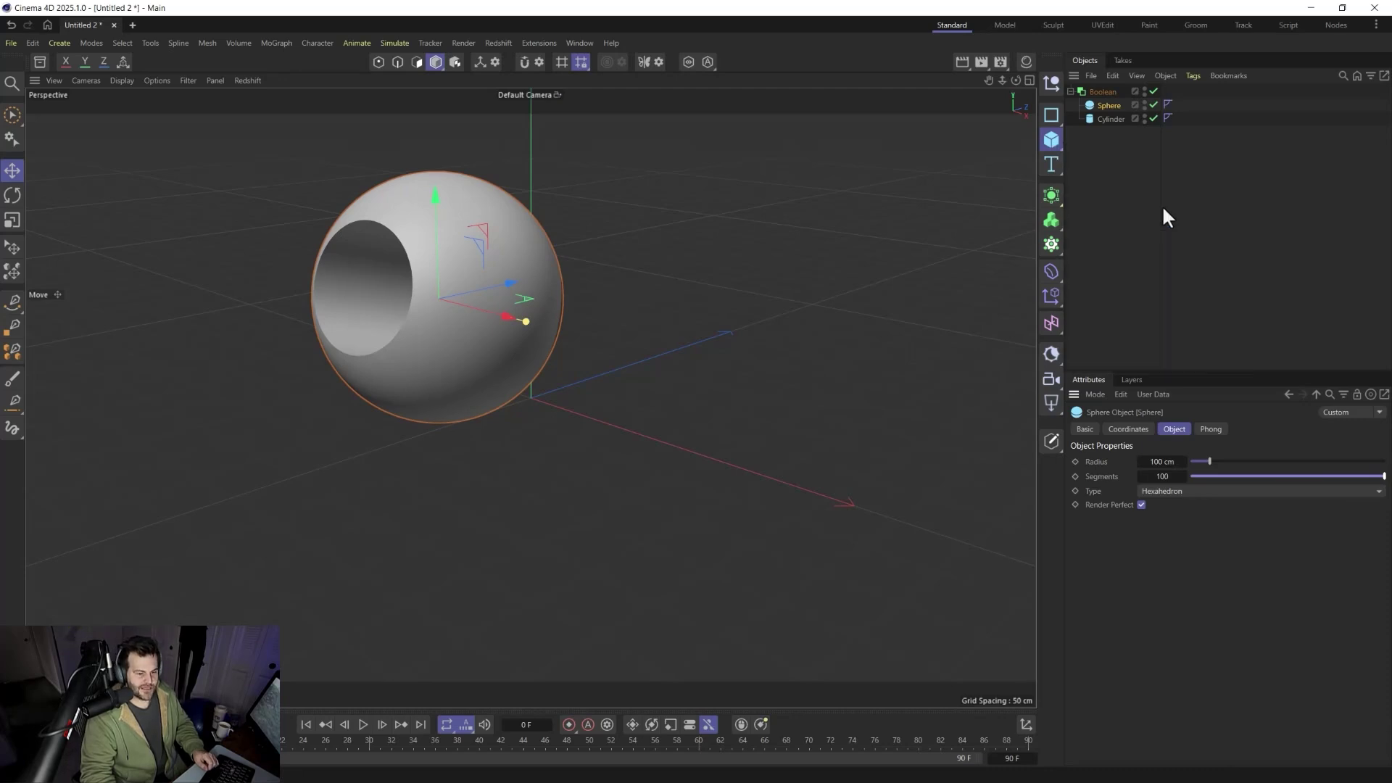
drag(1103, 106, 1103, 108)
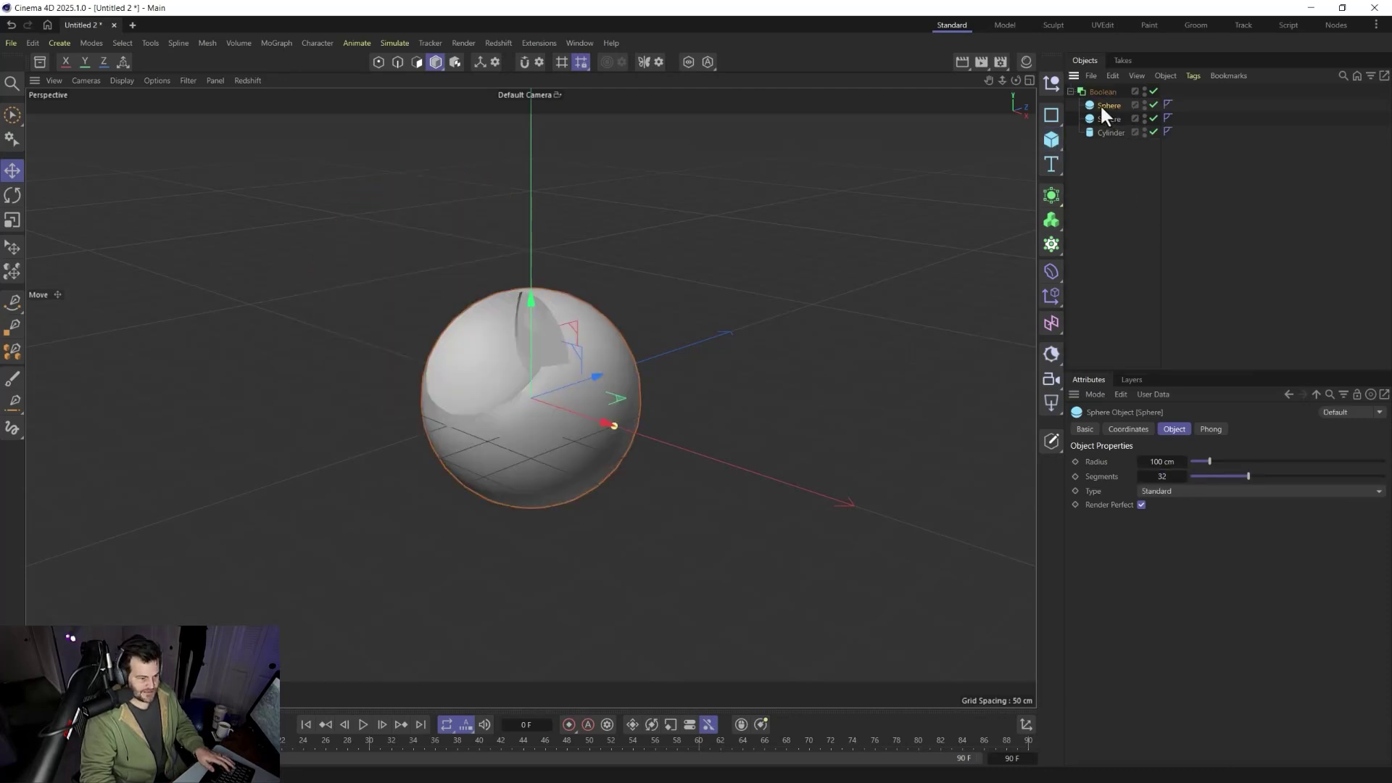
drag(573, 330, 481, 232)
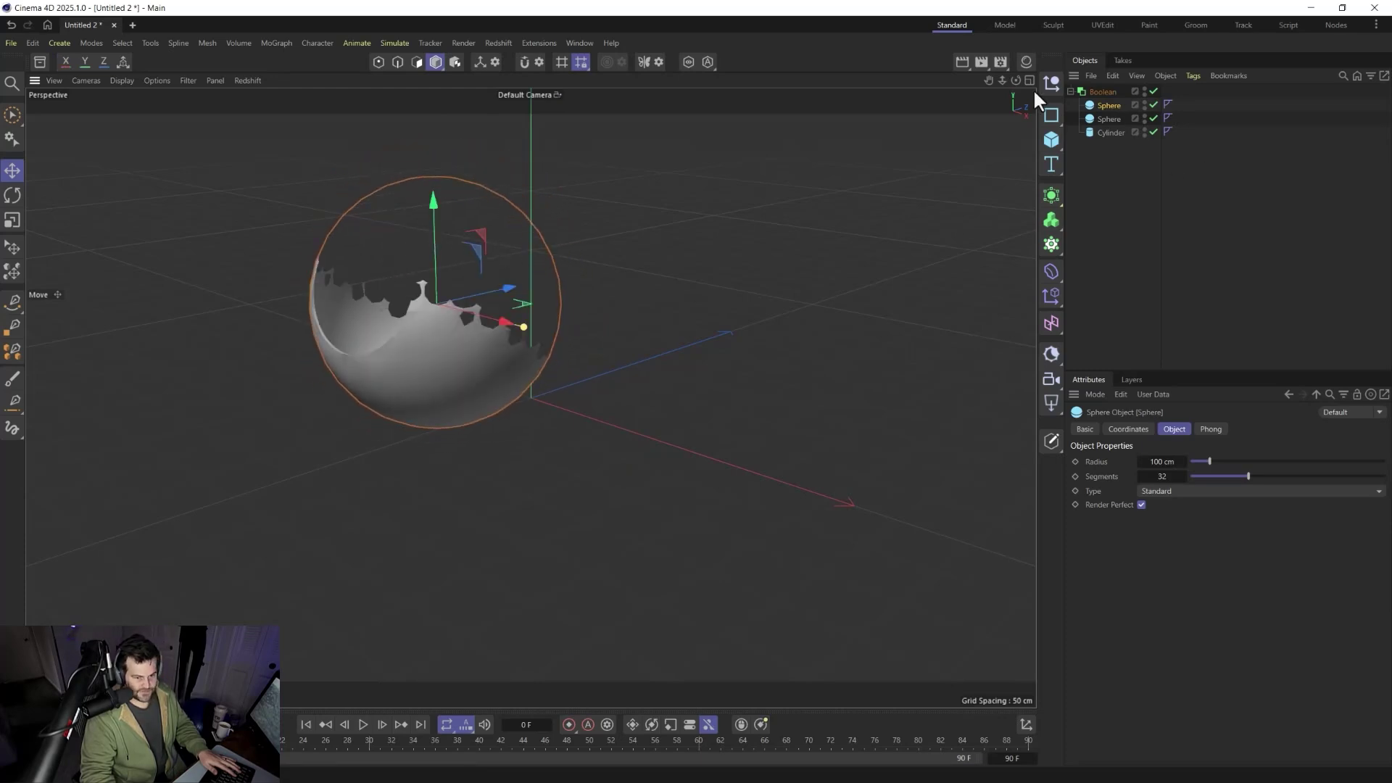
drag(1216, 479, 1385, 477)
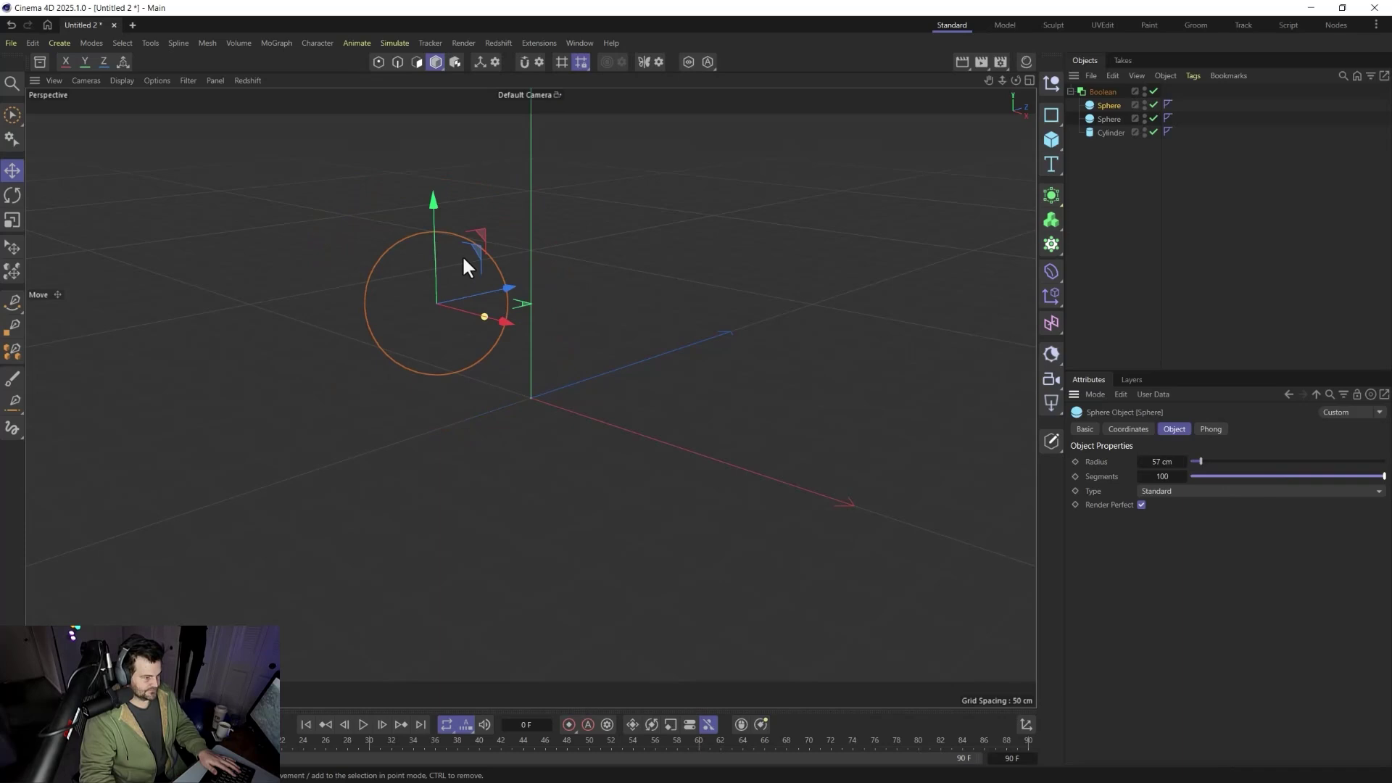
drag(1109, 107, 1111, 126)
Step: Shift the Boolean and position the second sphere to shape the scooped cut
click(1104, 91)
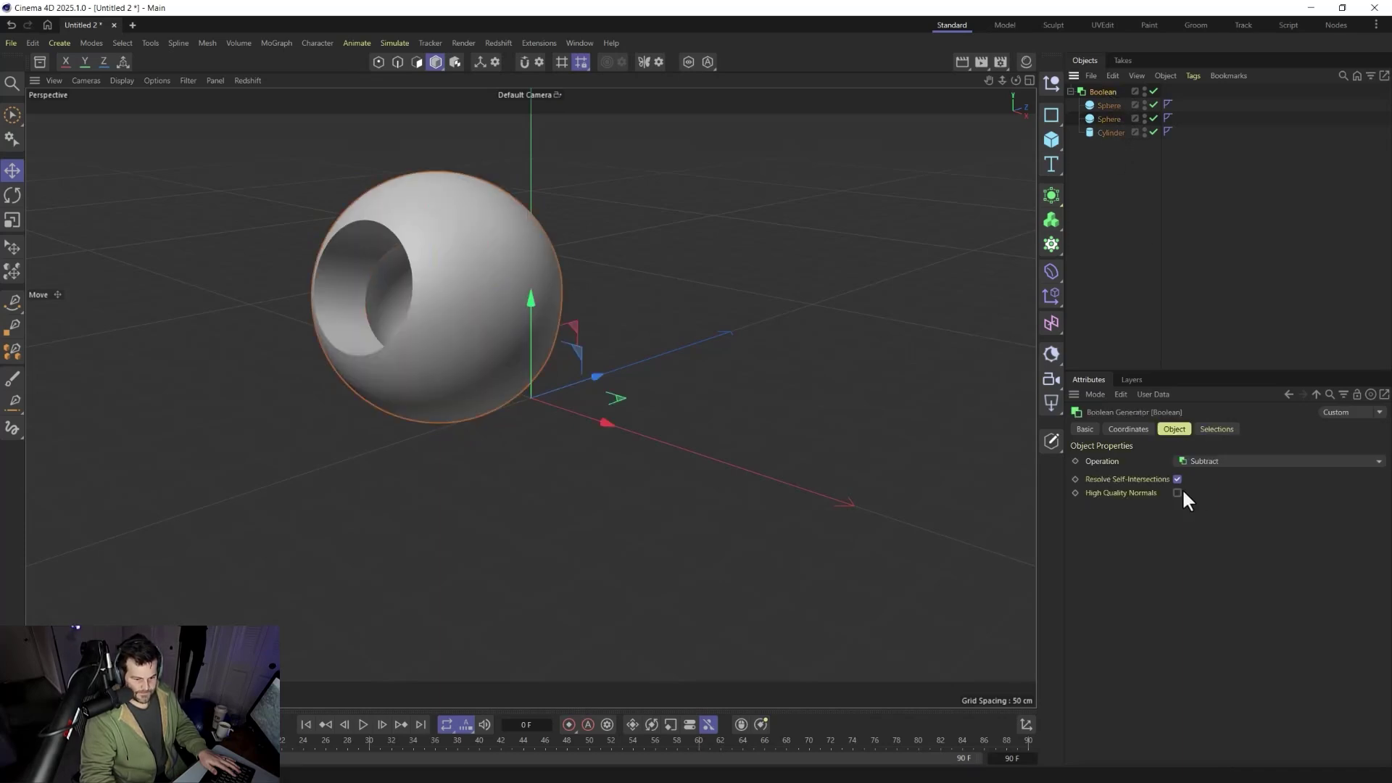
mouse_move(570, 329)
mouse_down()
mouse_move(550, 329)
mouse_move(589, 326)
mouse_up()
click(1110, 120)
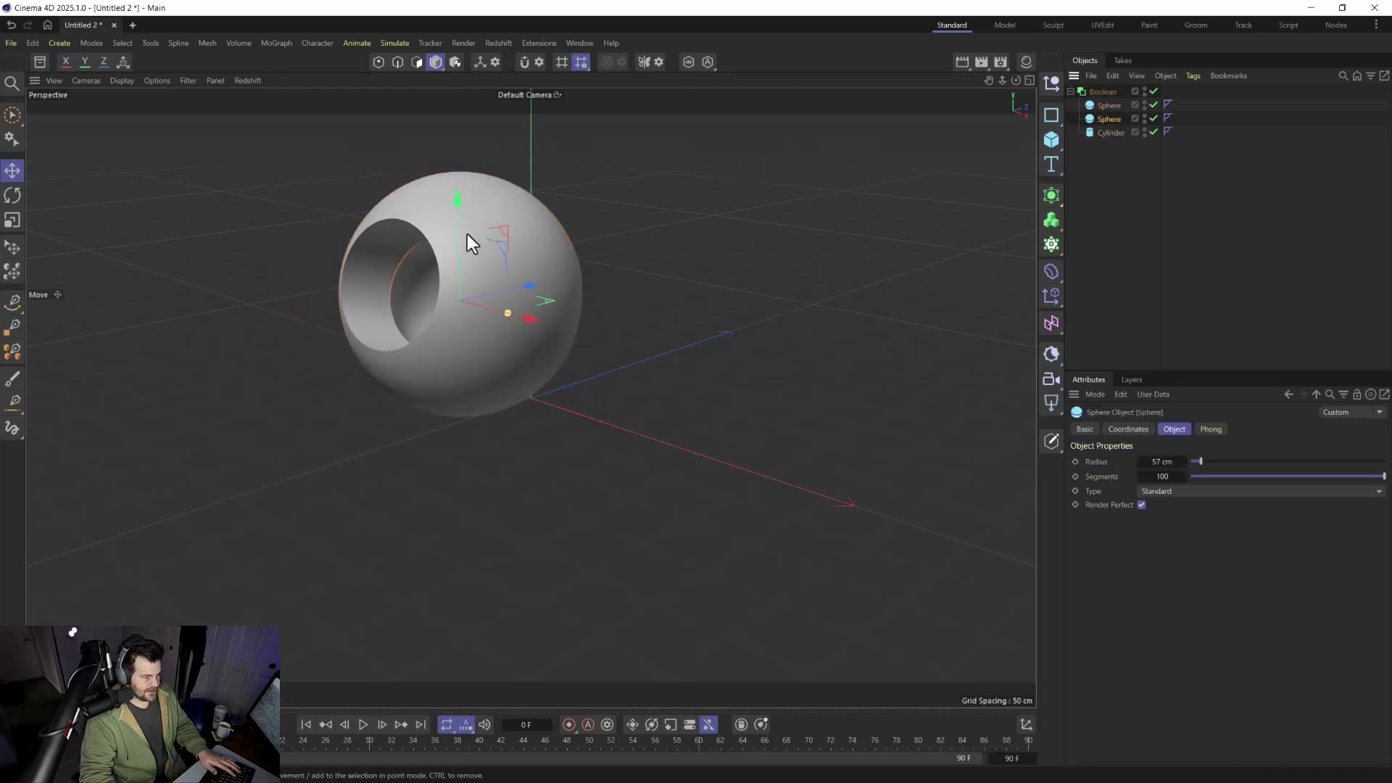
drag(464, 231, 463, 308)
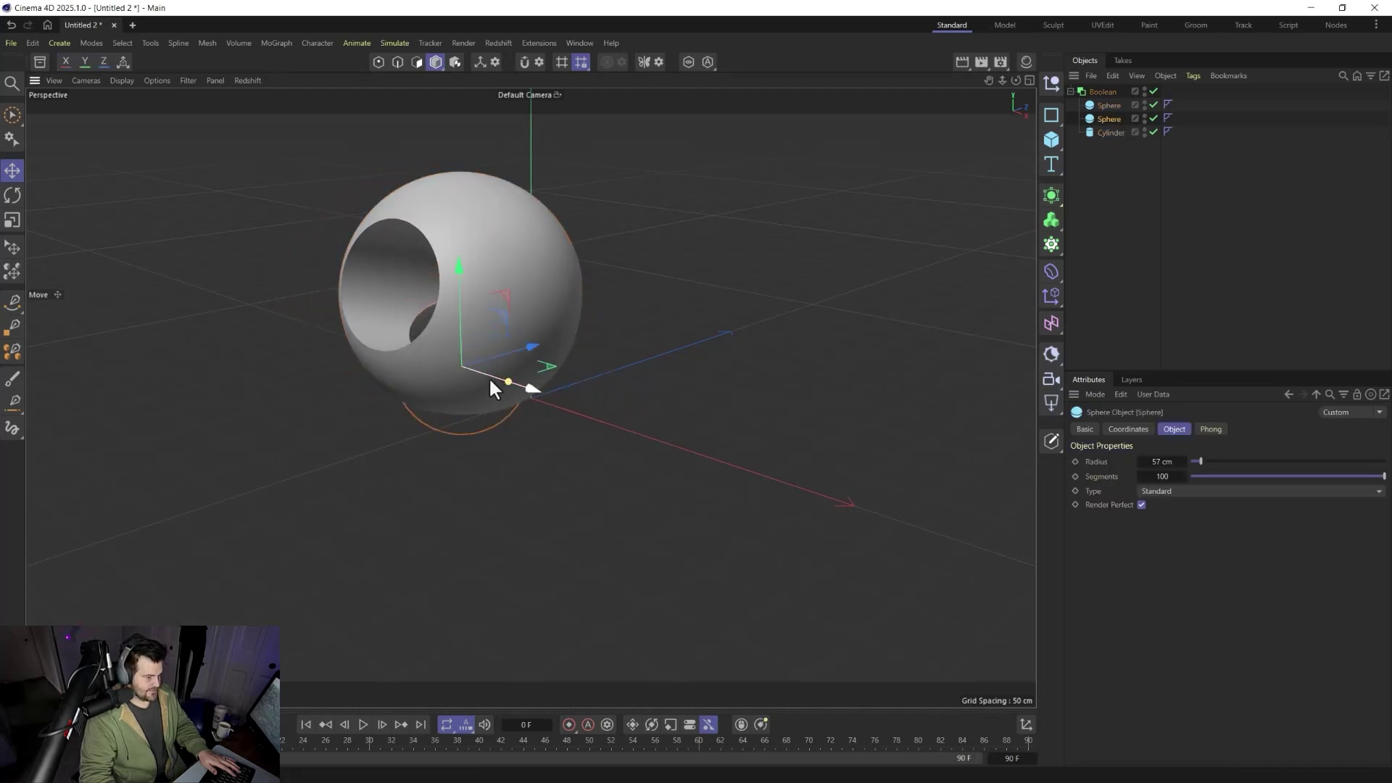
drag(497, 380, 559, 402)
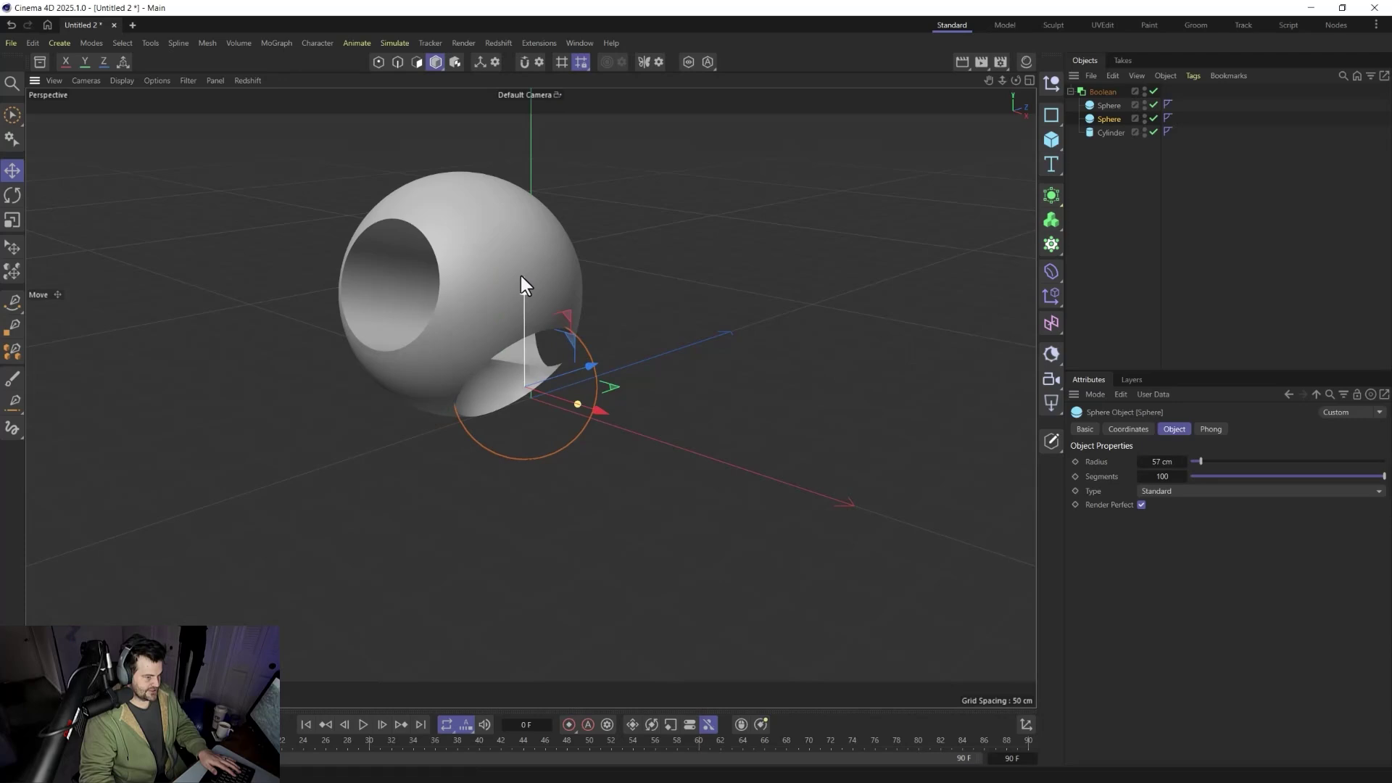
drag(521, 276, 520, 242)
drag(560, 346, 551, 348)
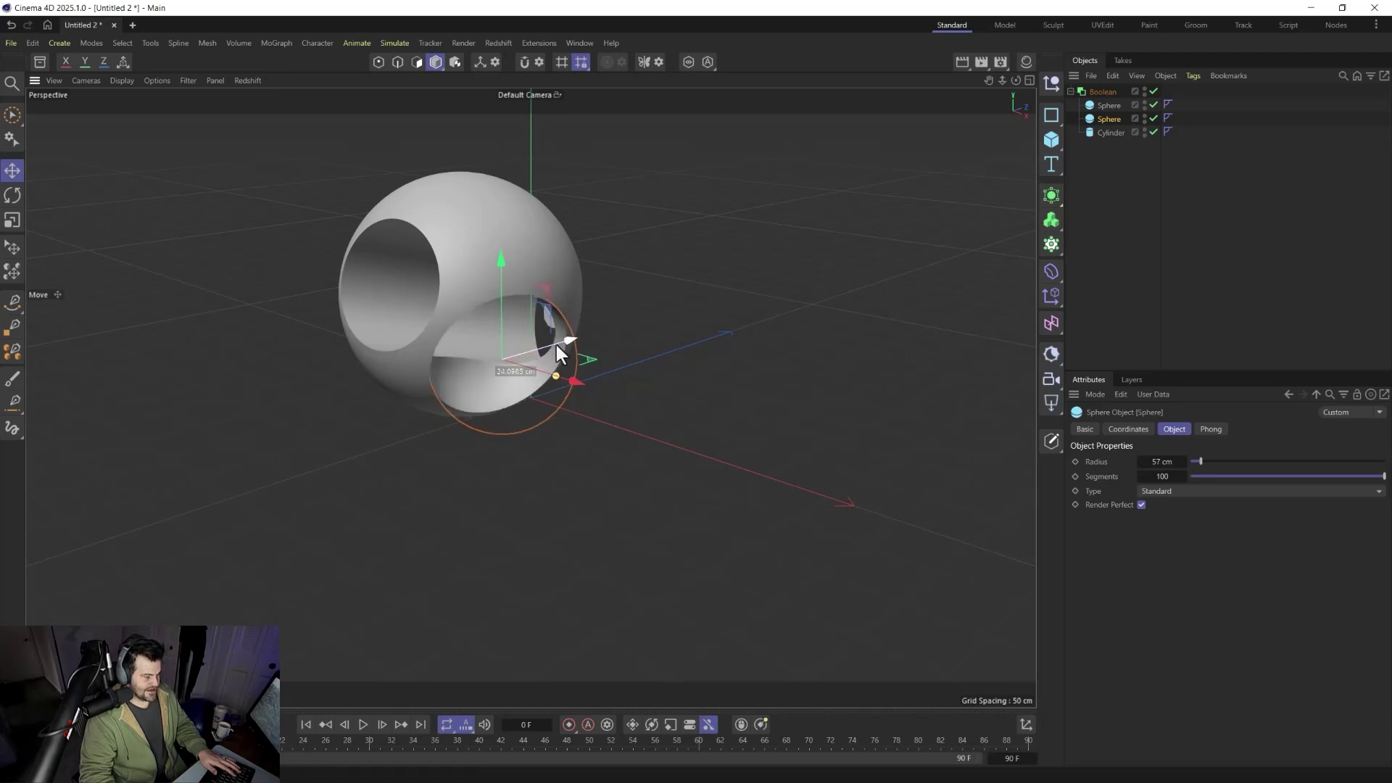
Step: Lengthen the Cylinder to 372 cm so it tunnels right through the sphere
click(1134, 131)
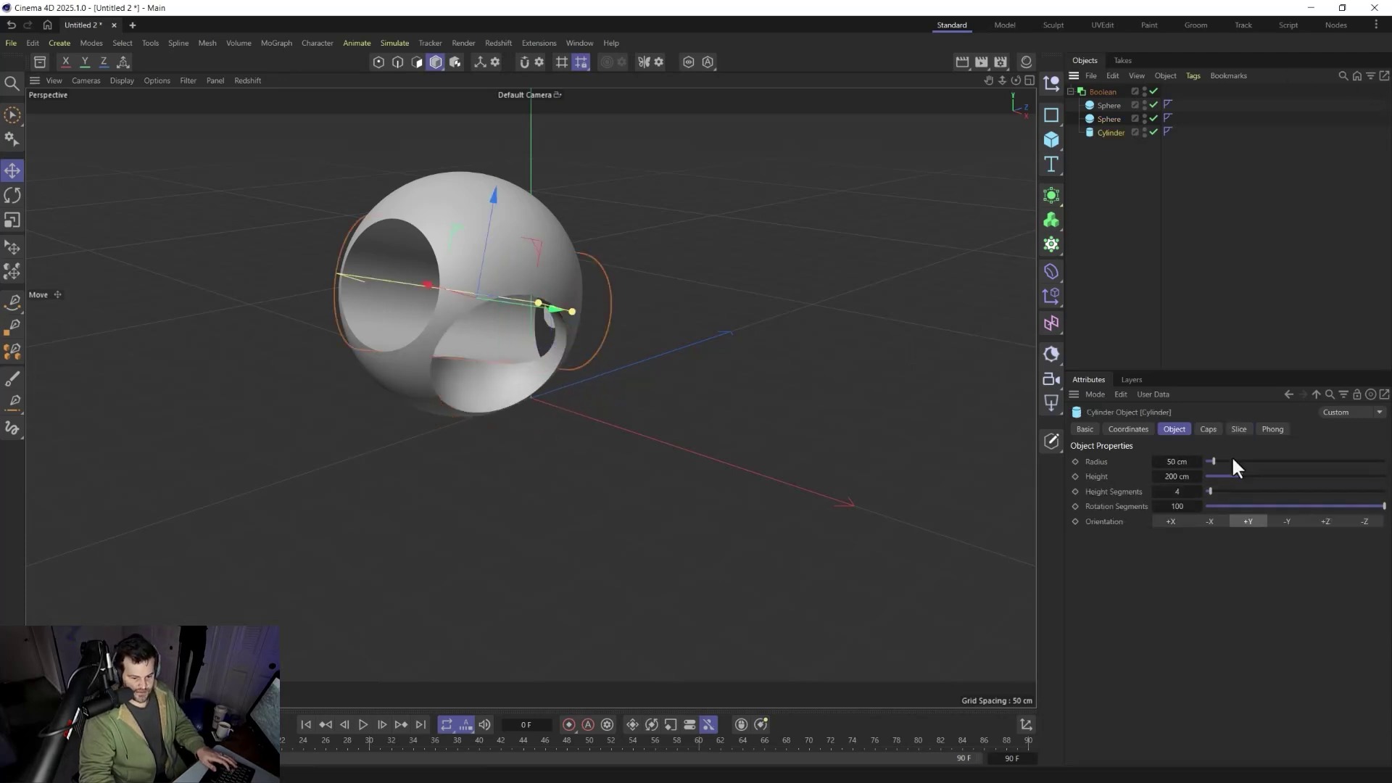
drag(1267, 476, 1272, 476)
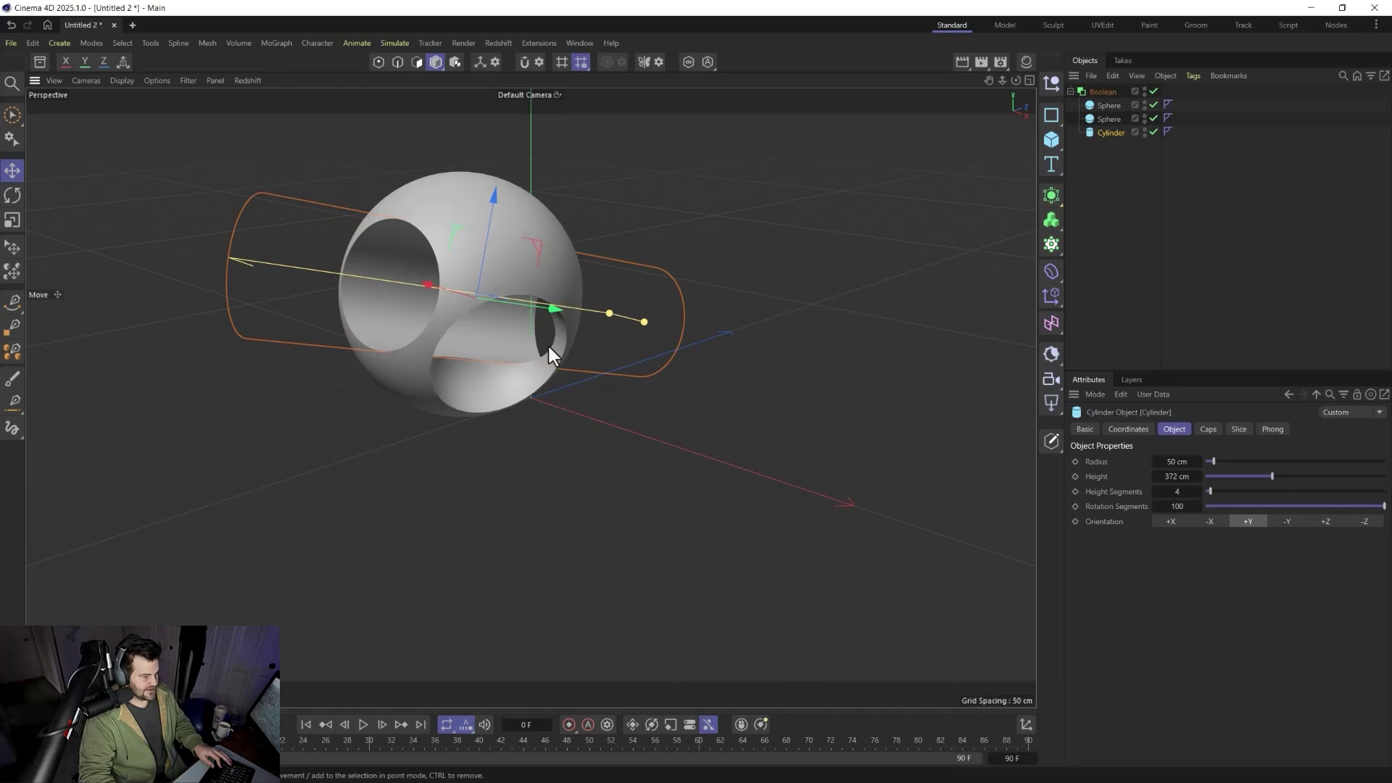
alt+drag(389, 327, 506, 310)
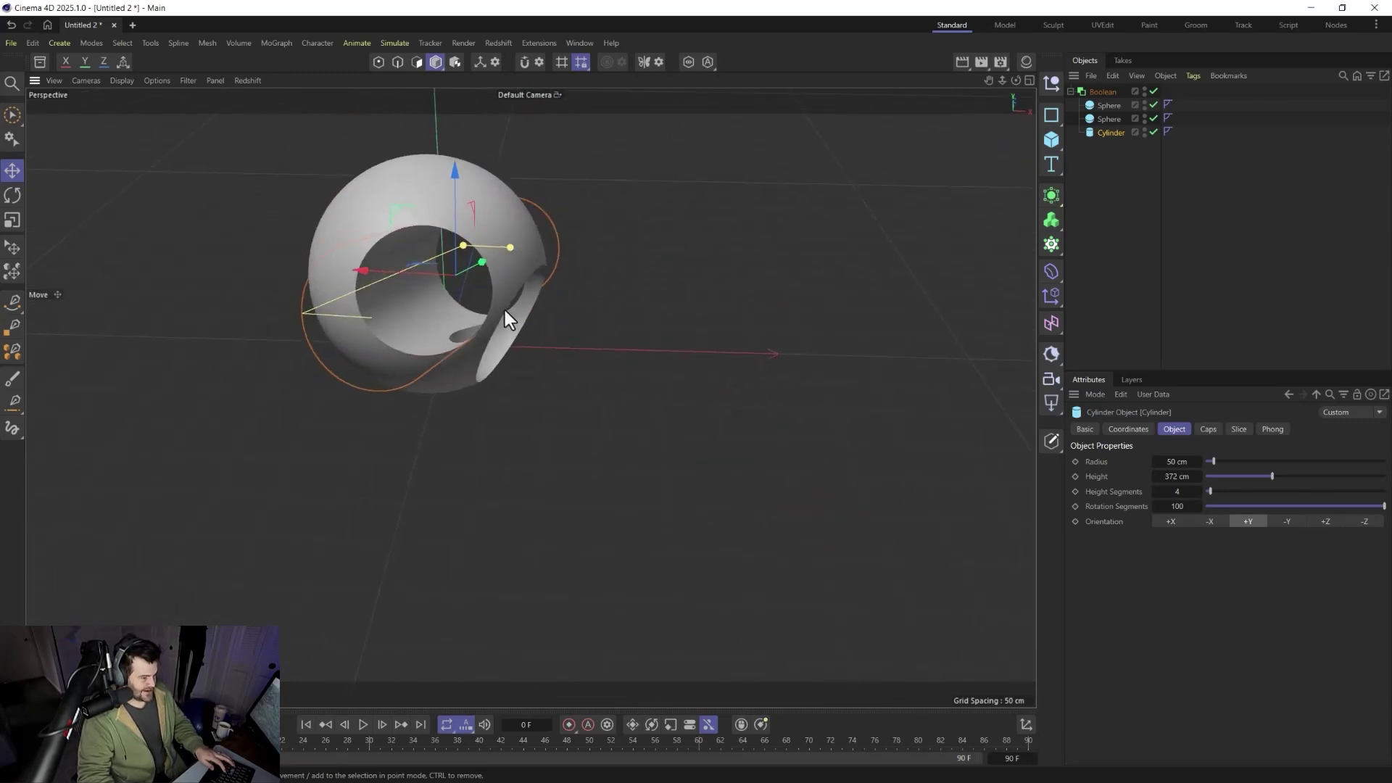
Step: Duplicate the Cylinder, rotate it crosswise, add it to the Boolean, and move it up-left
key(ctrl+c)
key(ctrl+v)
key(r)
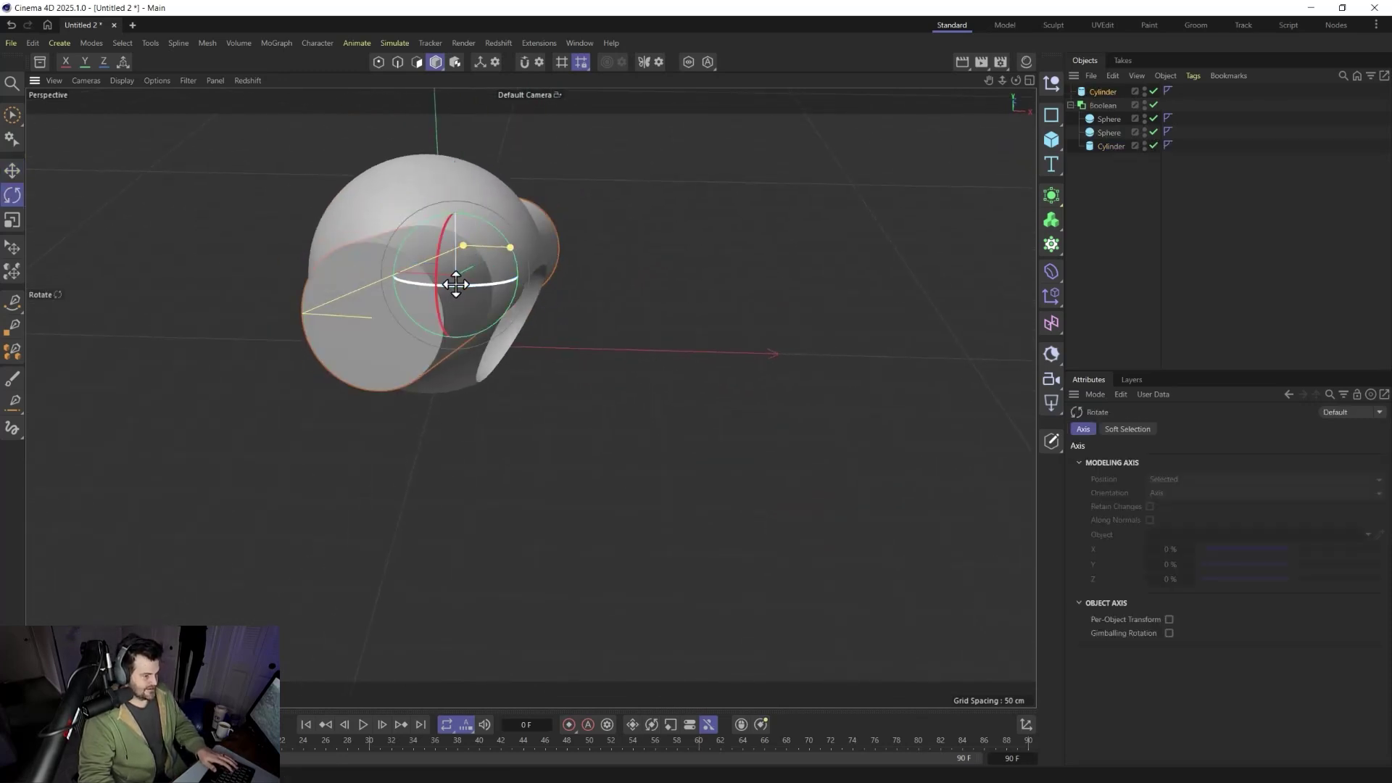
drag(454, 284, 262, 239)
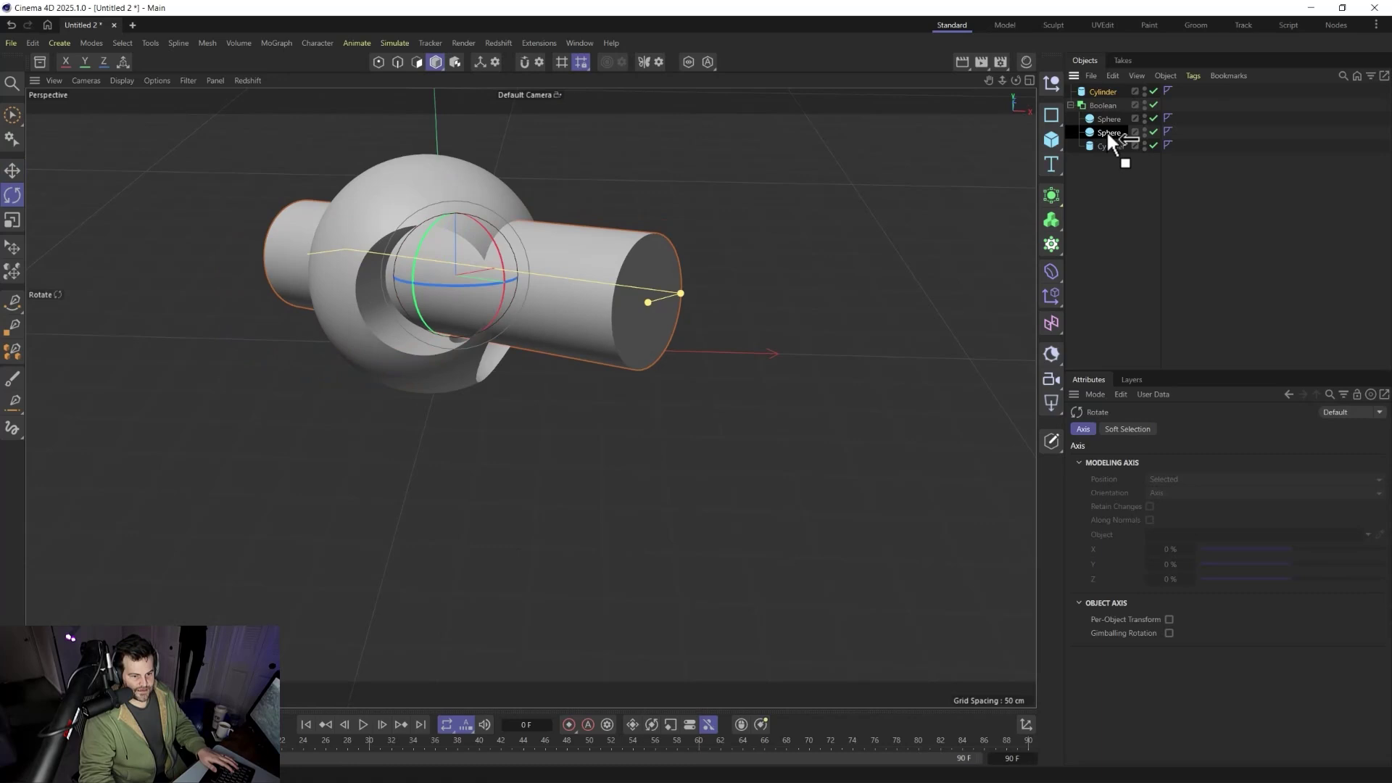
drag(1106, 130, 1108, 135)
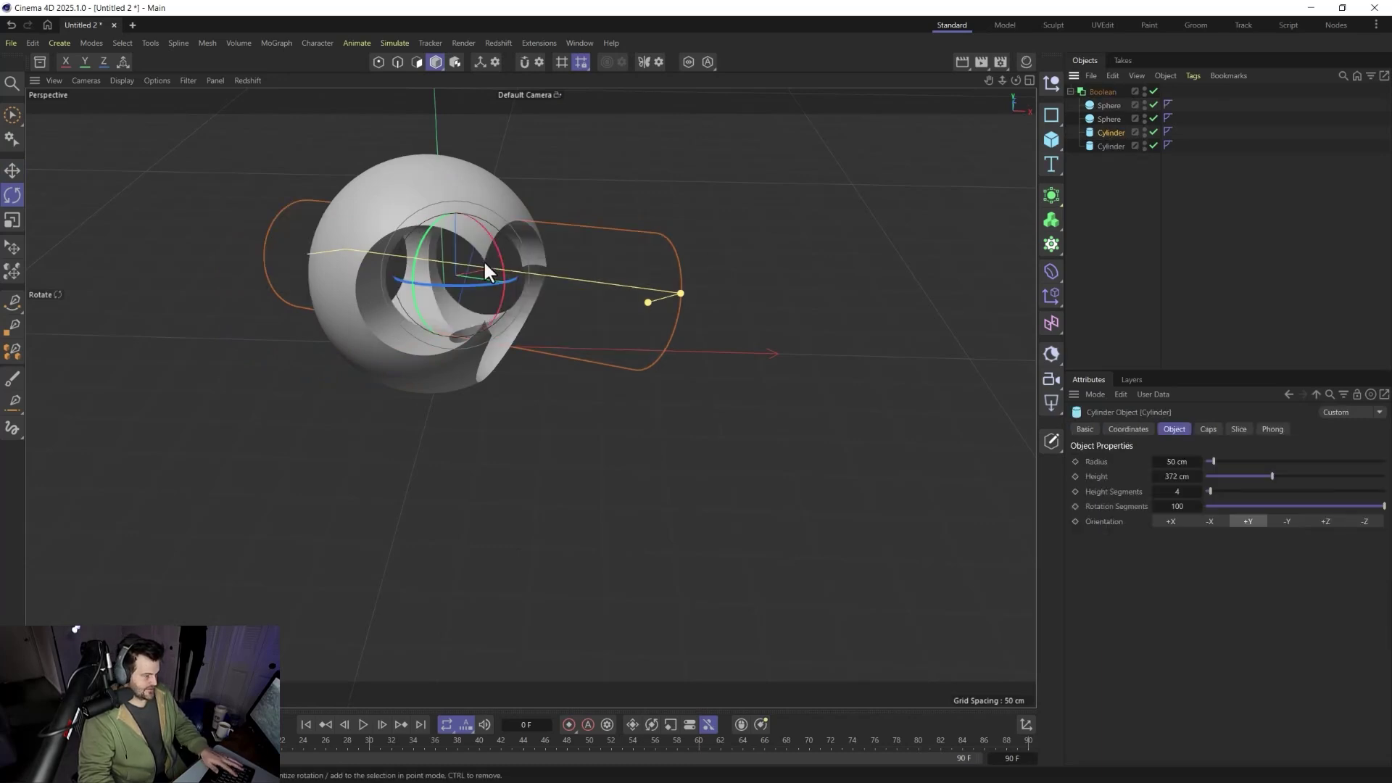
key(e)
drag(485, 199, 648, 295)
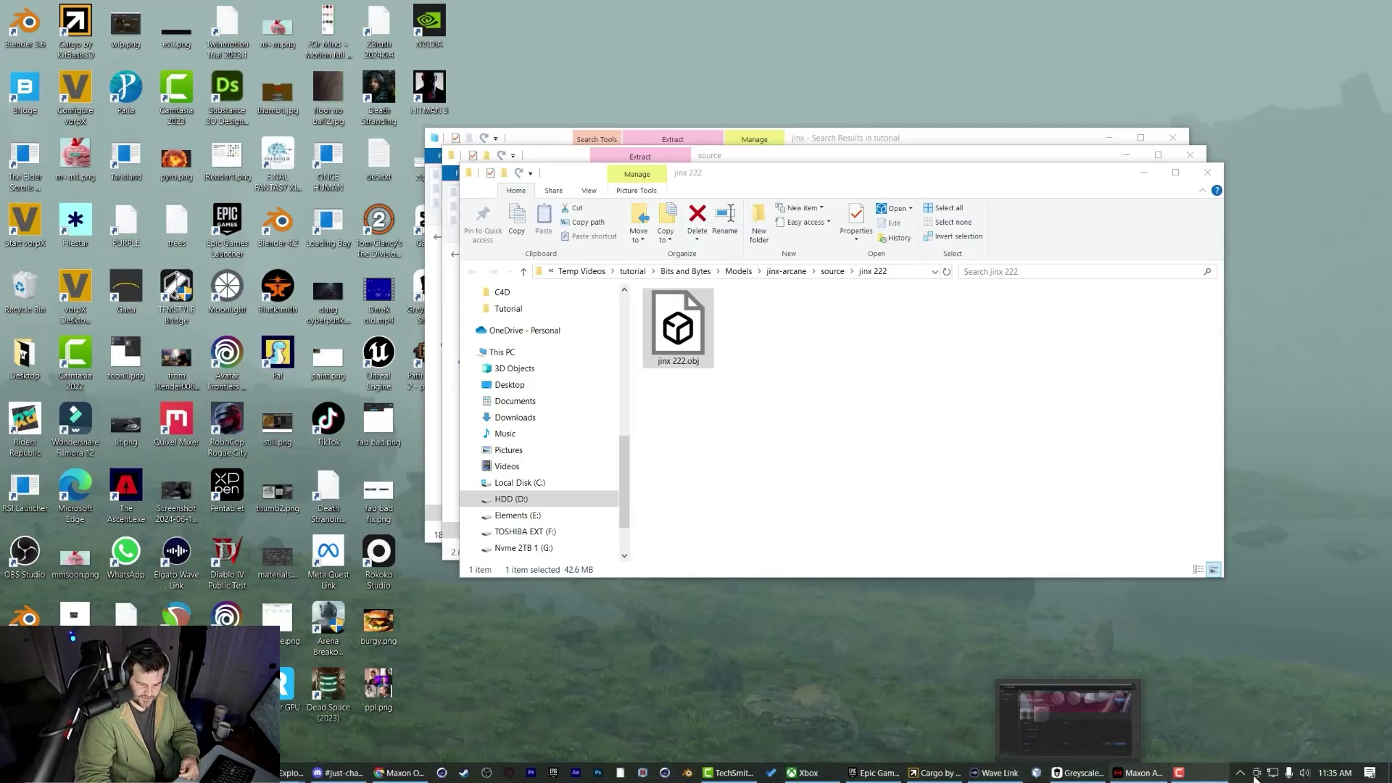
Step: Bring the Maxon App back up and close the Cinema 4D Home window
click(1139, 773)
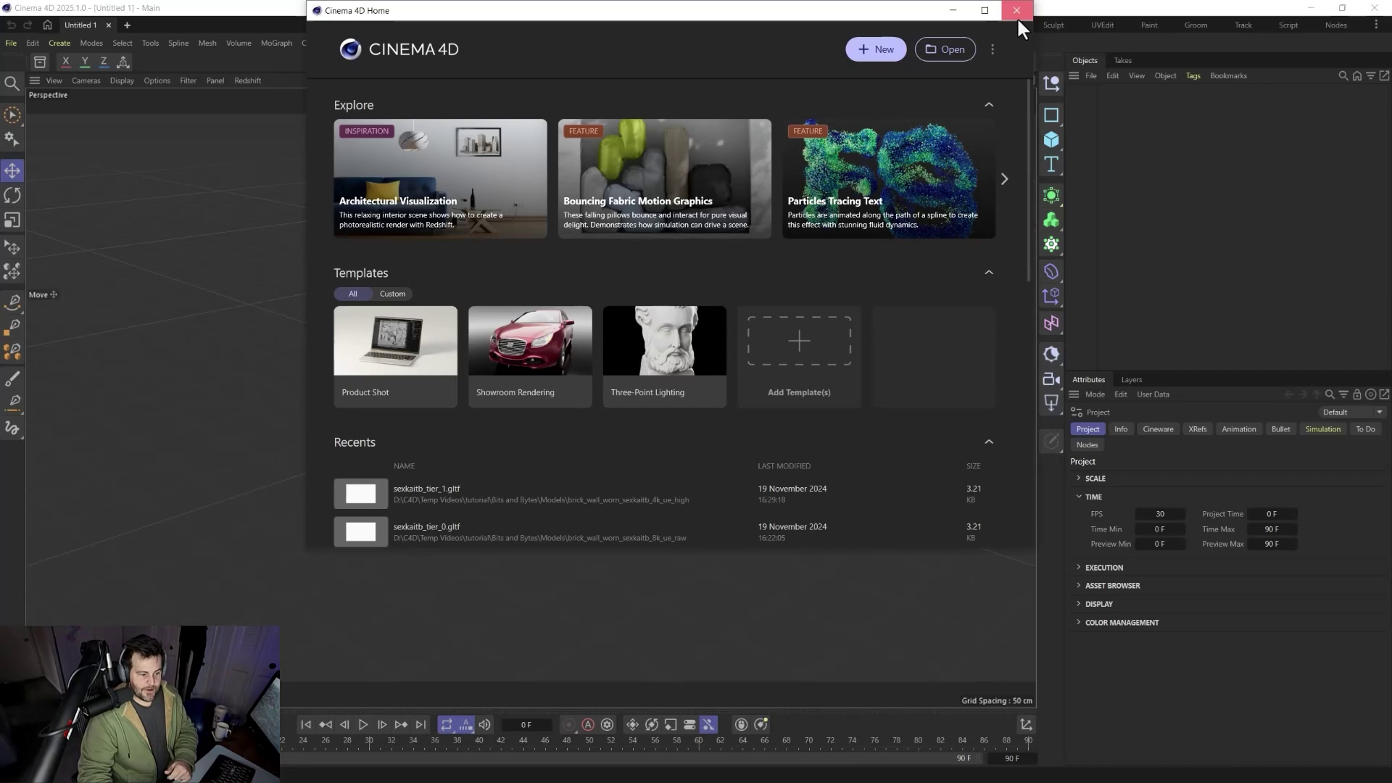
click(1016, 10)
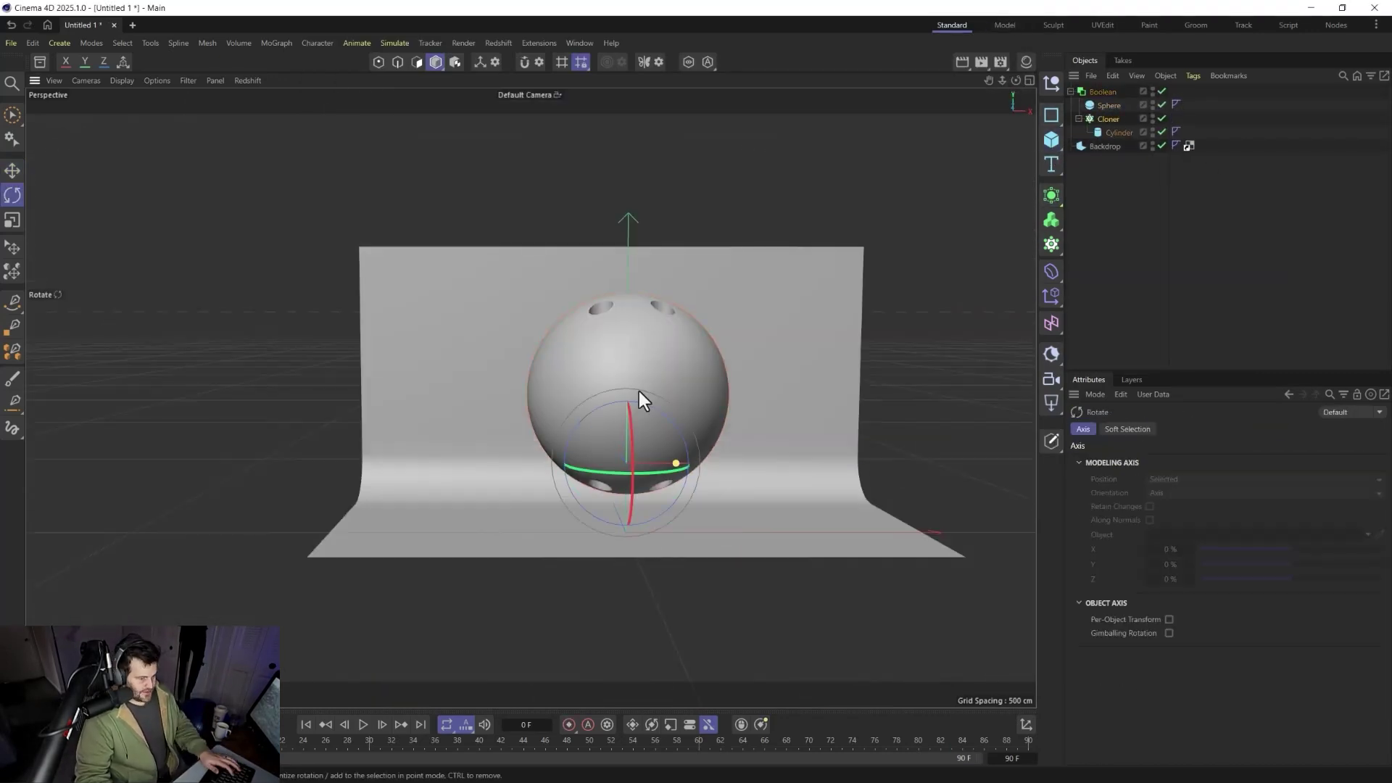
Step: Move the Cloner above the sphere in the Boolean and select the sphere for scaling
drag(1107, 118, 1105, 99)
click(1106, 132)
key(t)
scroll(662, 441, up, 5)
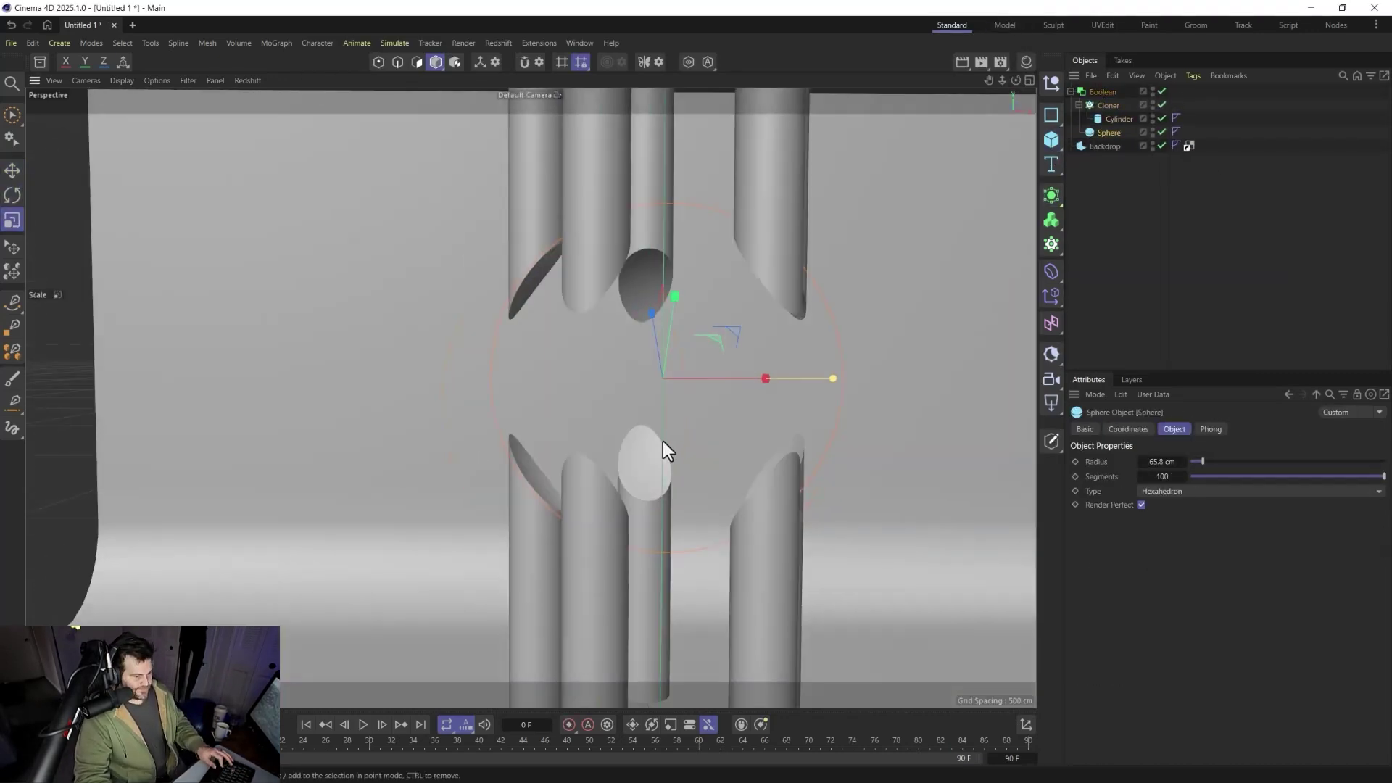
alt+drag(663, 440, 629, 372)
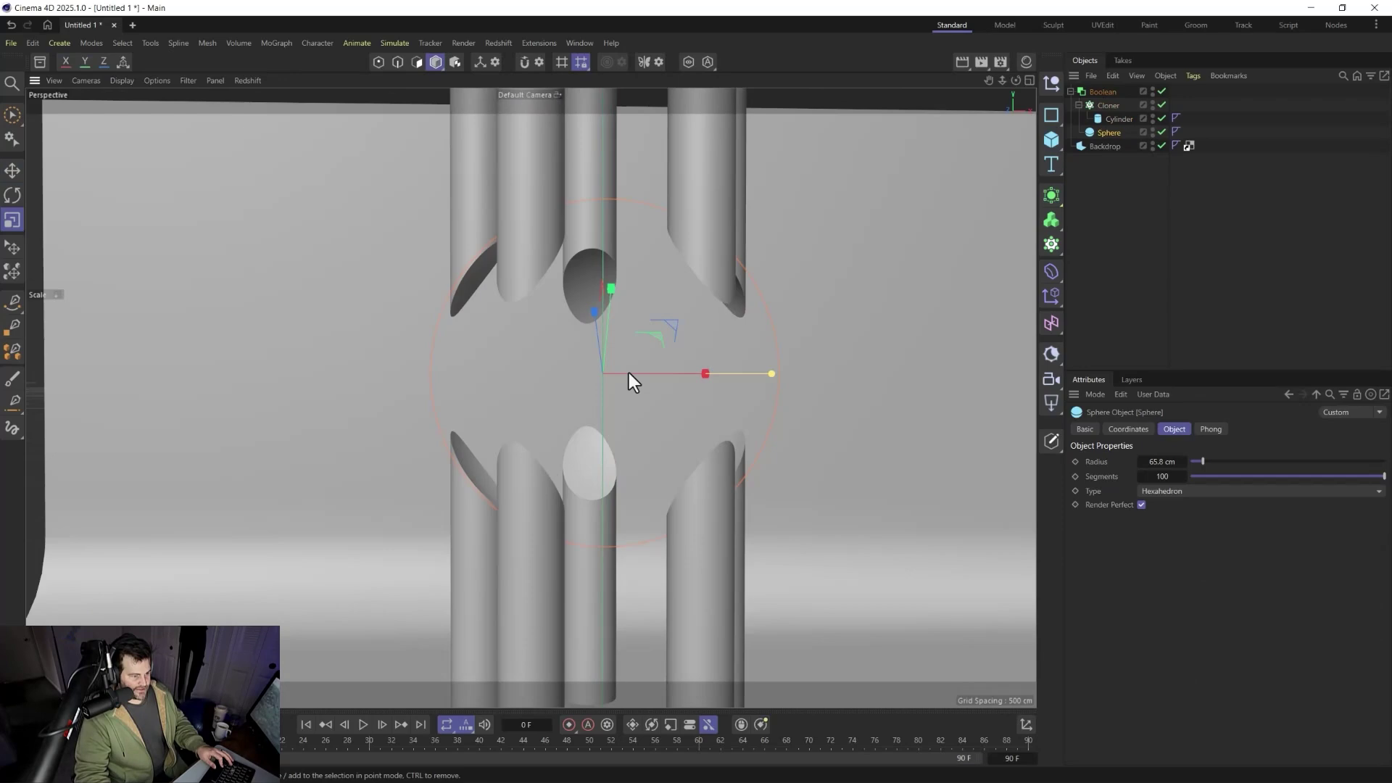
Step: Start the live Redshift IPR render in the viewport with Render Settings open alongside
click(250, 80)
click(259, 108)
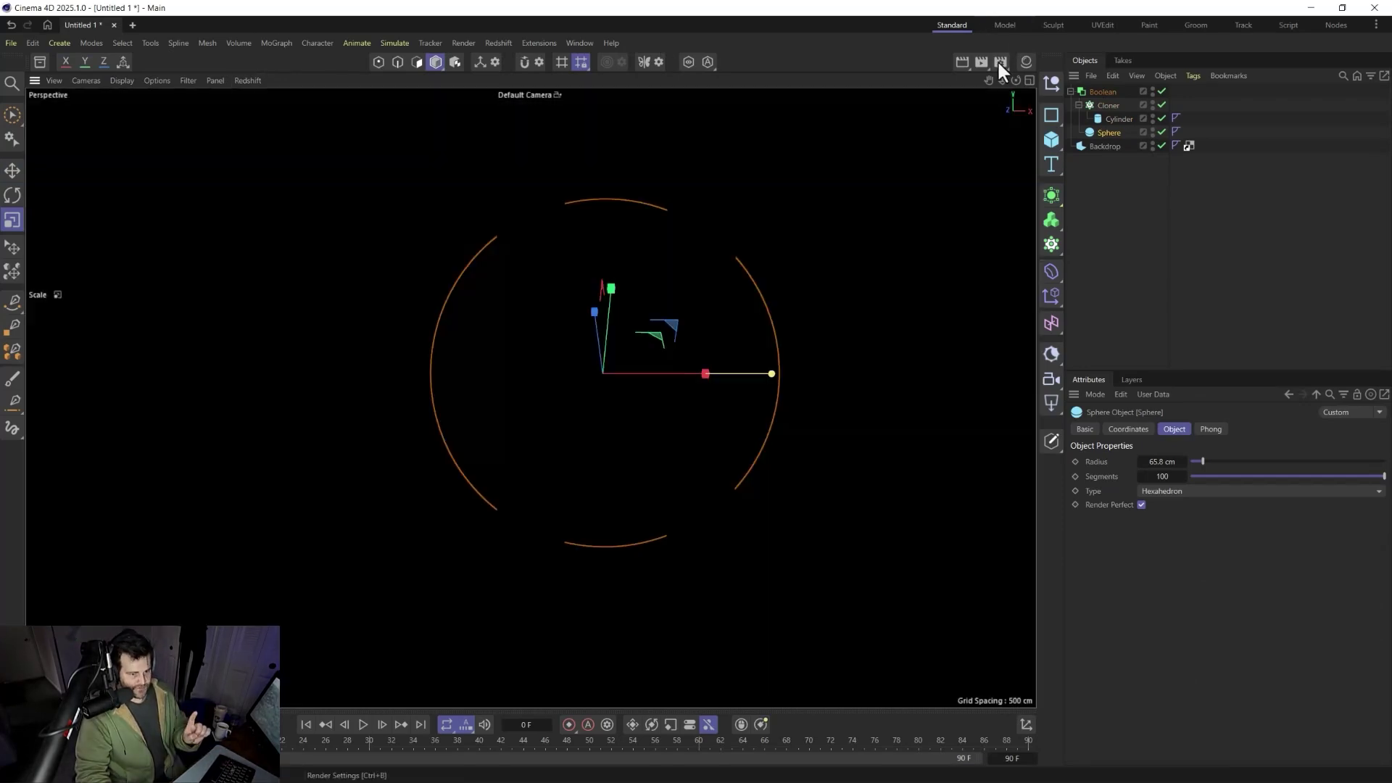
click(999, 62)
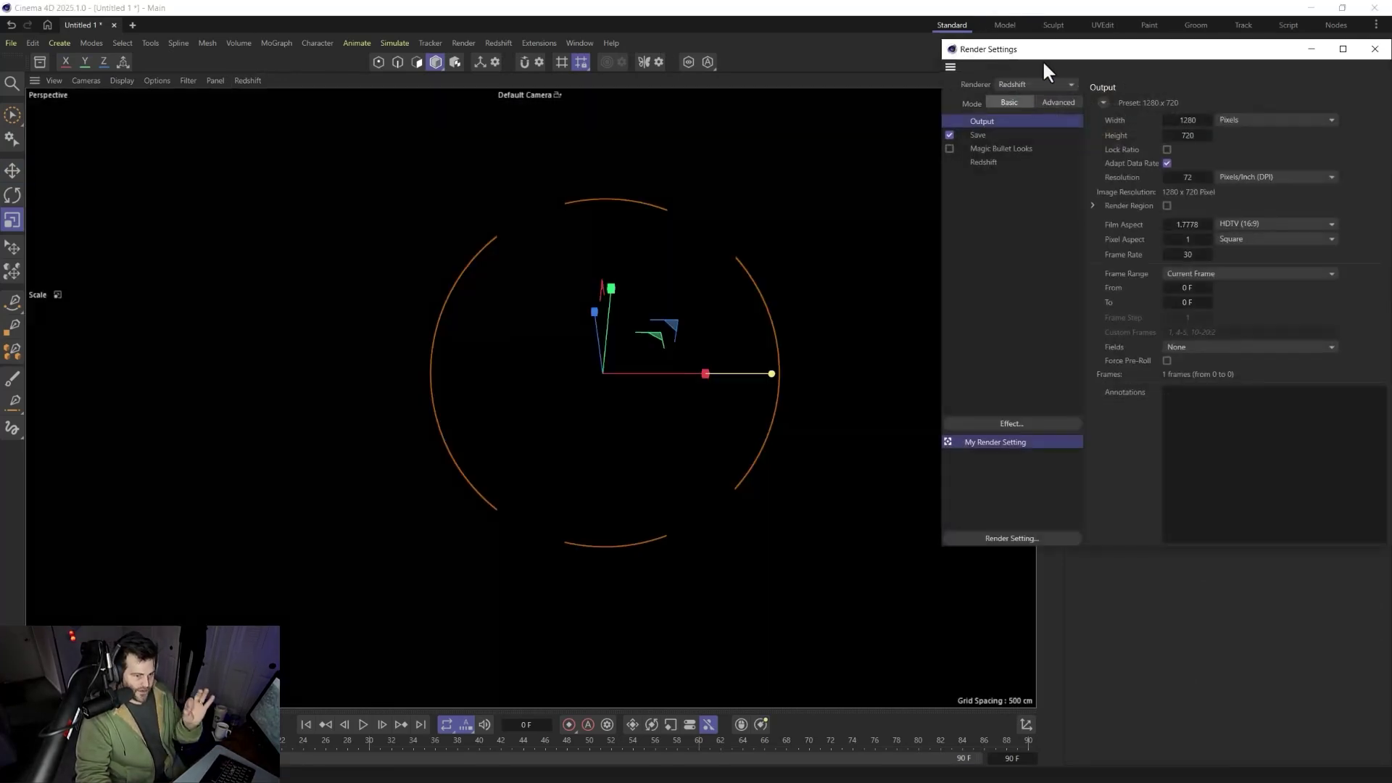
drag(1041, 54, 886, 42)
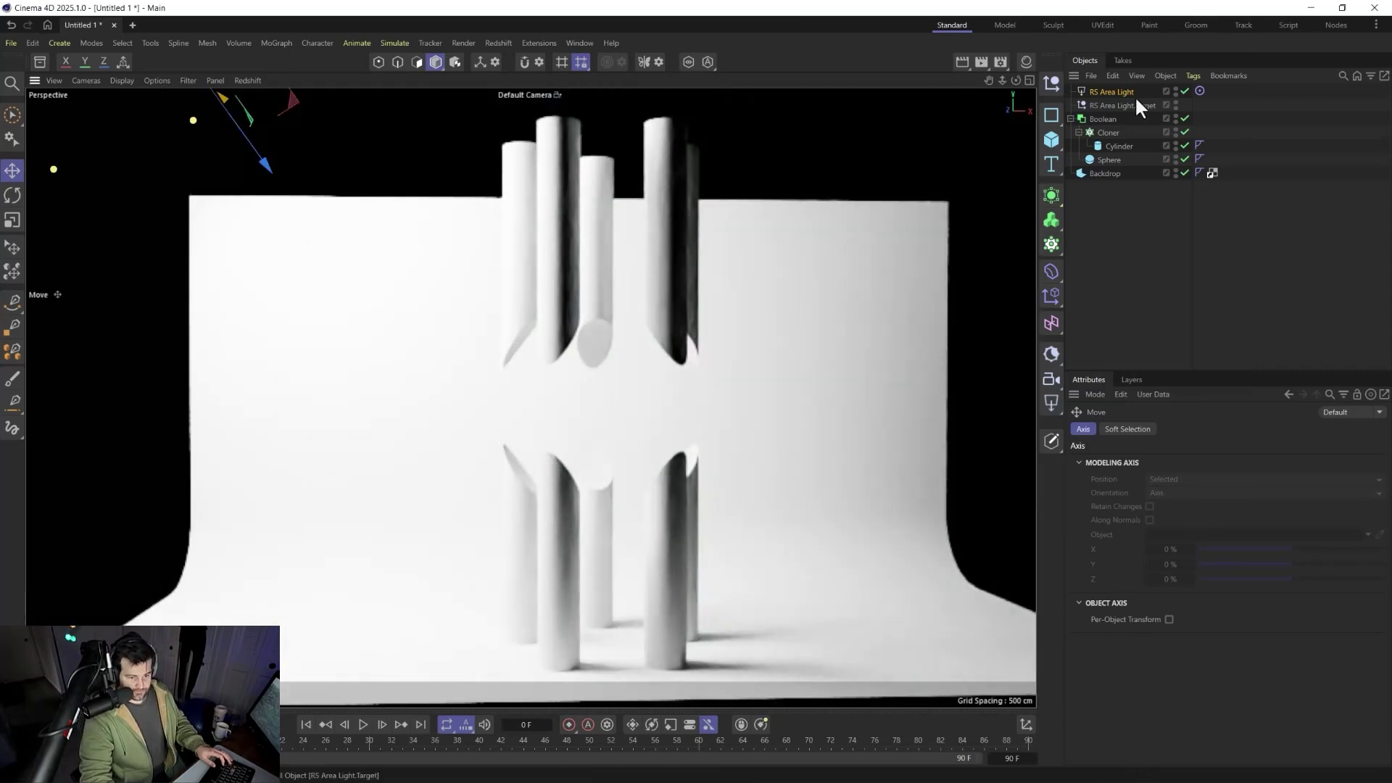
Step: Lower the area light intensity to 20.93, zoom in on the cut cylinders, and reopen Render Settings
click(1133, 94)
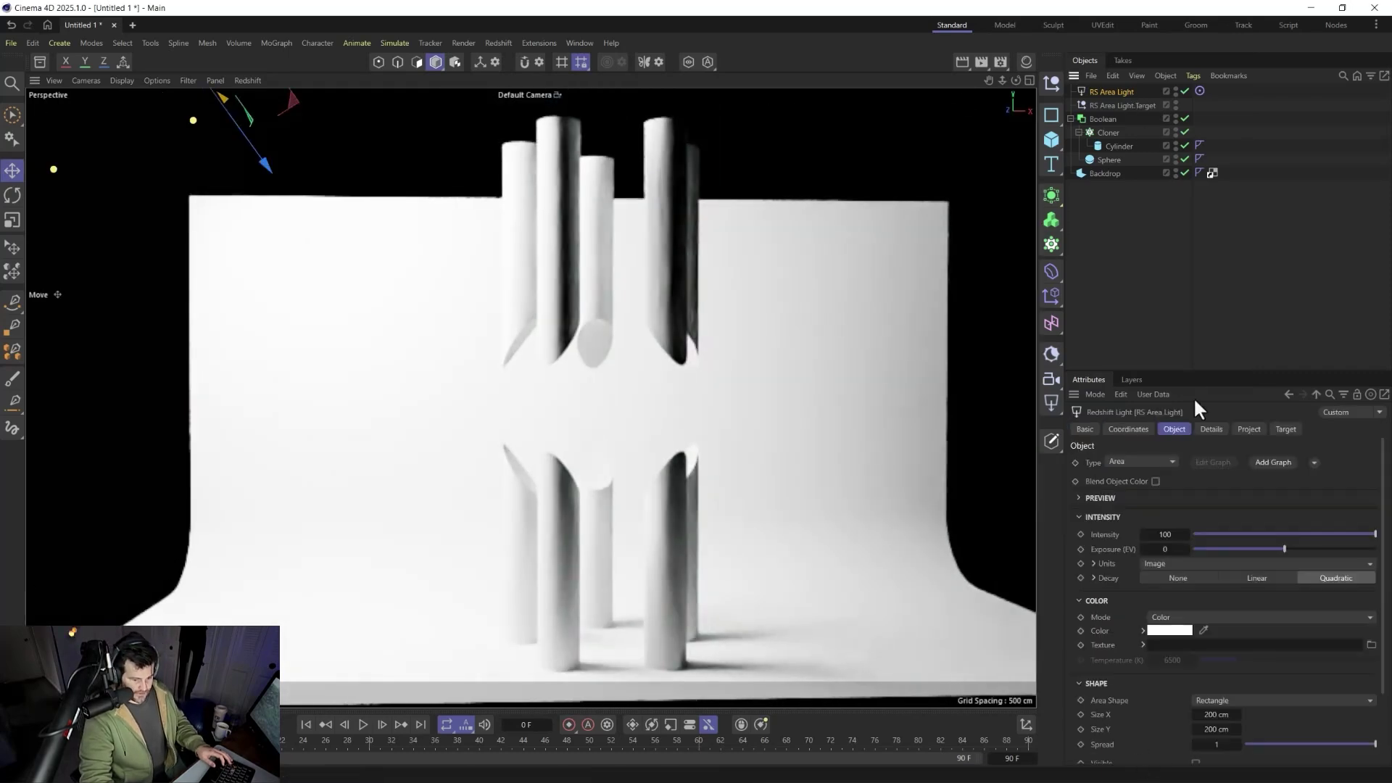
click(1231, 534)
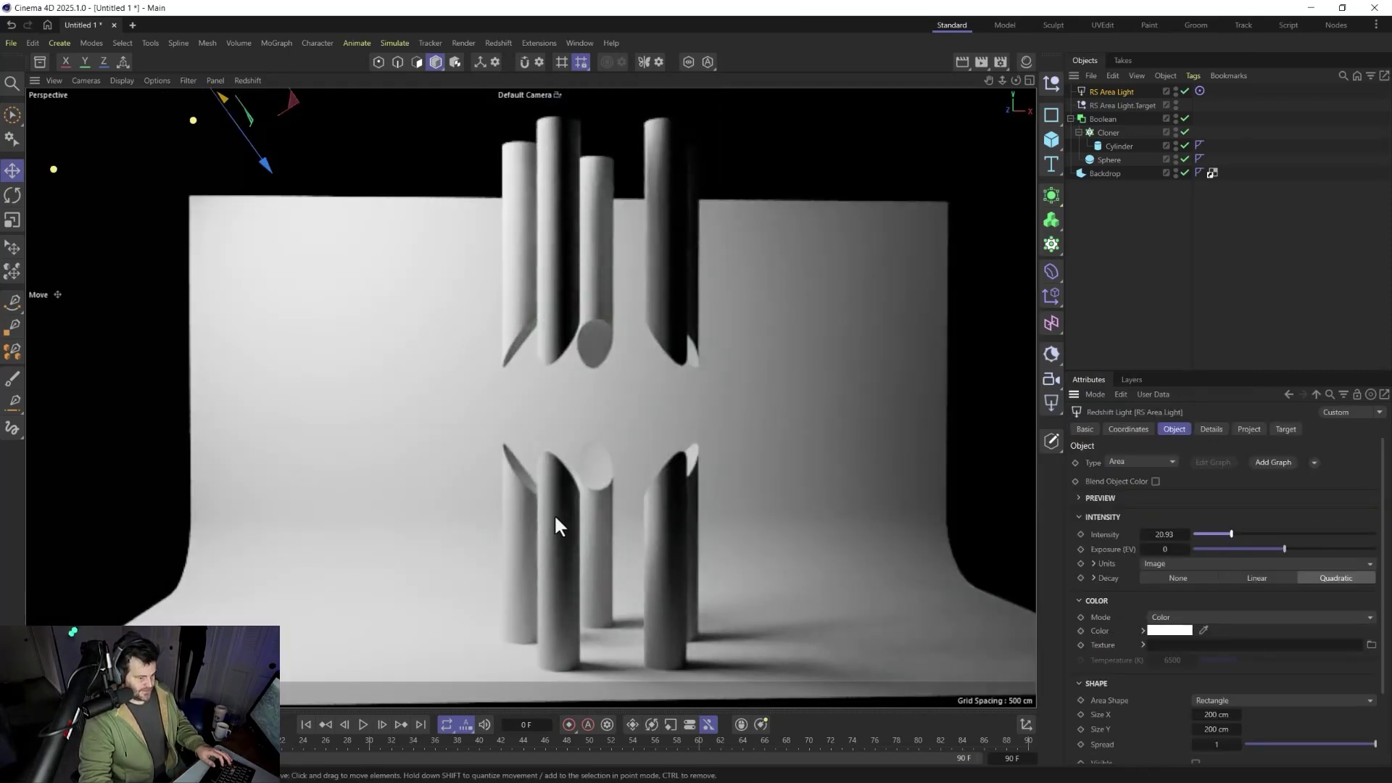
alt+drag(526, 497, 564, 476)
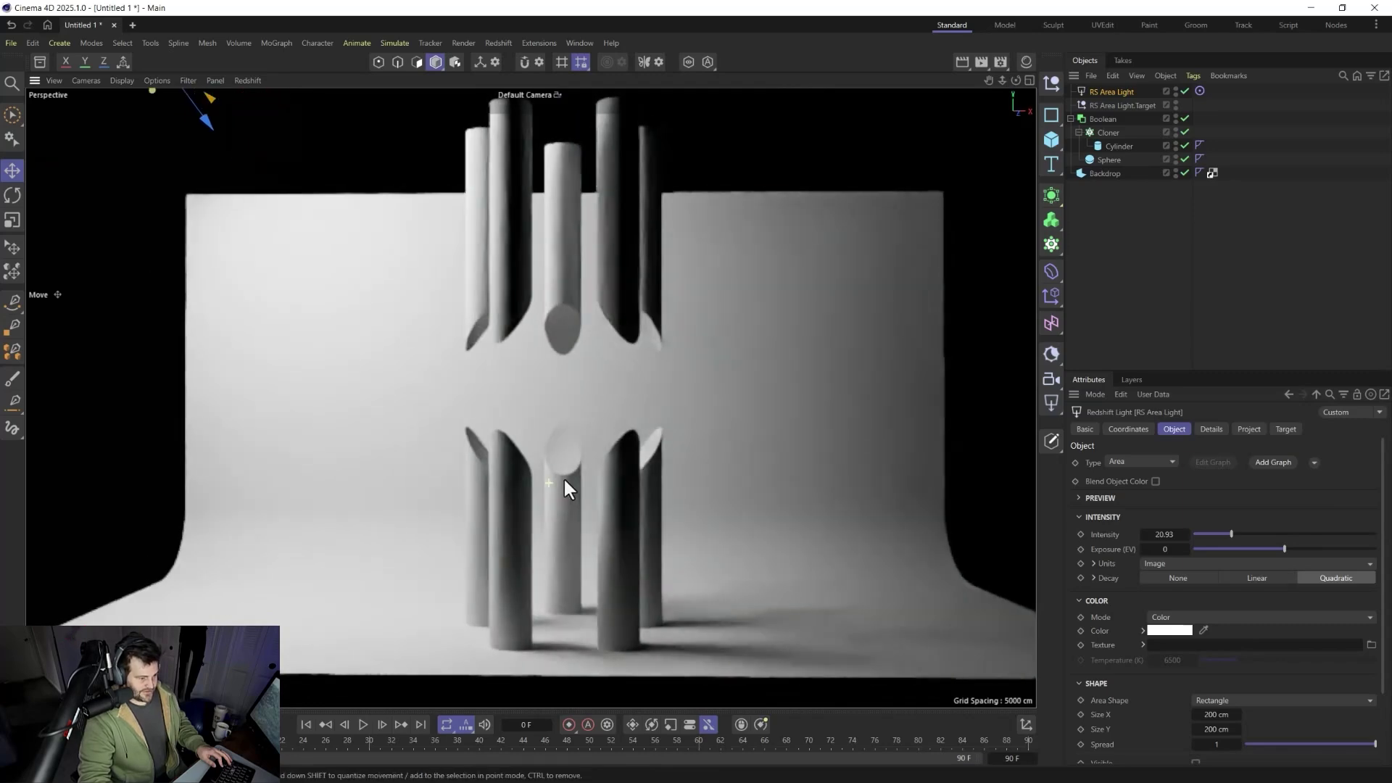
alt+right_drag(564, 477, 572, 460)
alt+drag(562, 490, 541, 498)
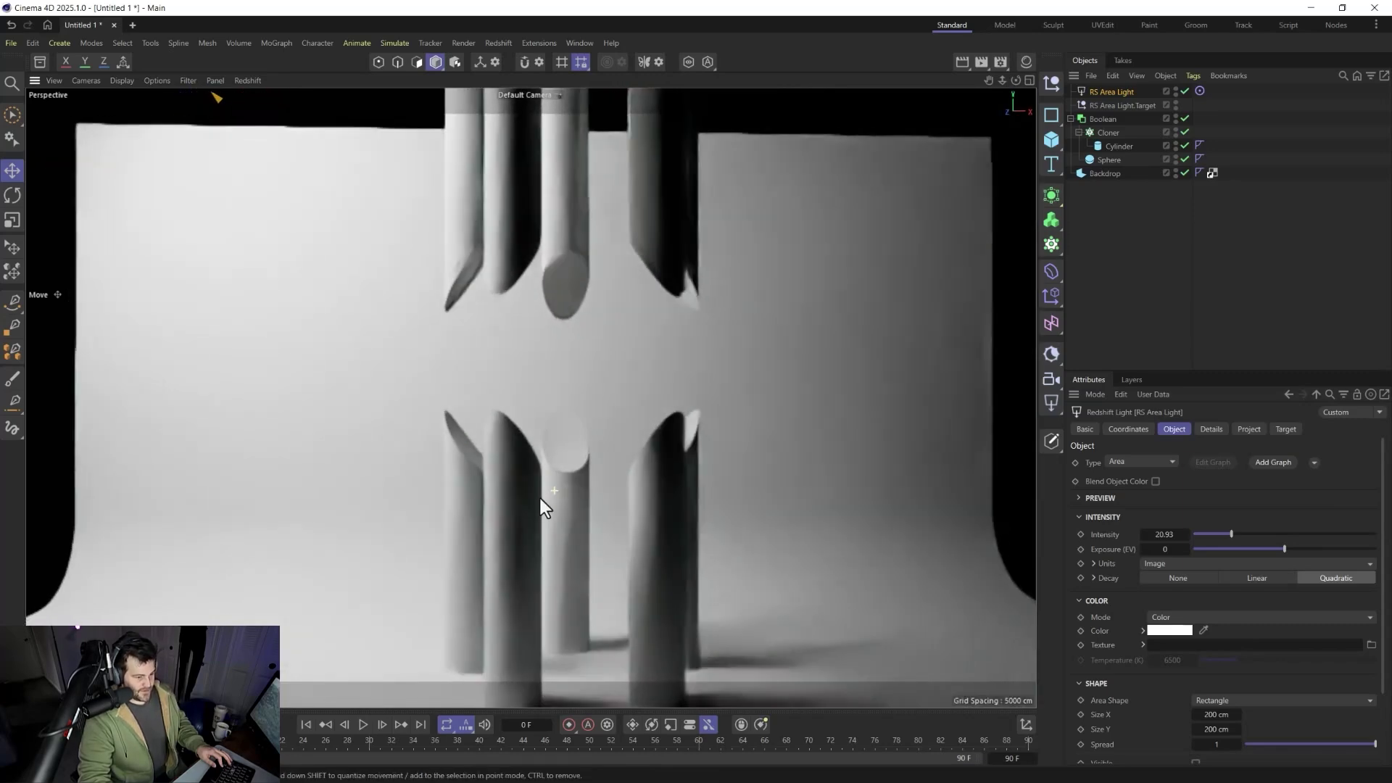
click(1002, 61)
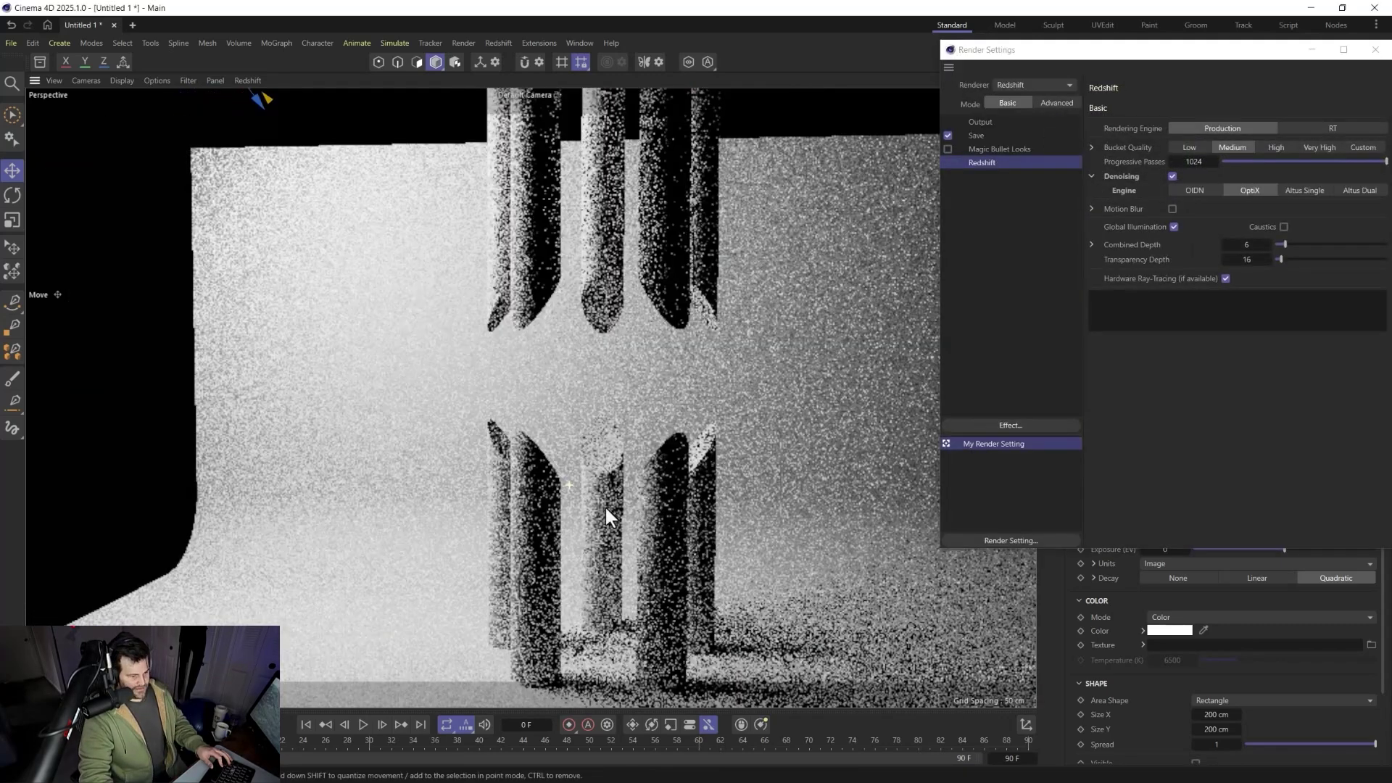
Step: In the four-view layout, apply the Paper Wrinkled 02 Orange material to the backdrop
alt+drag(605, 505, 538, 427)
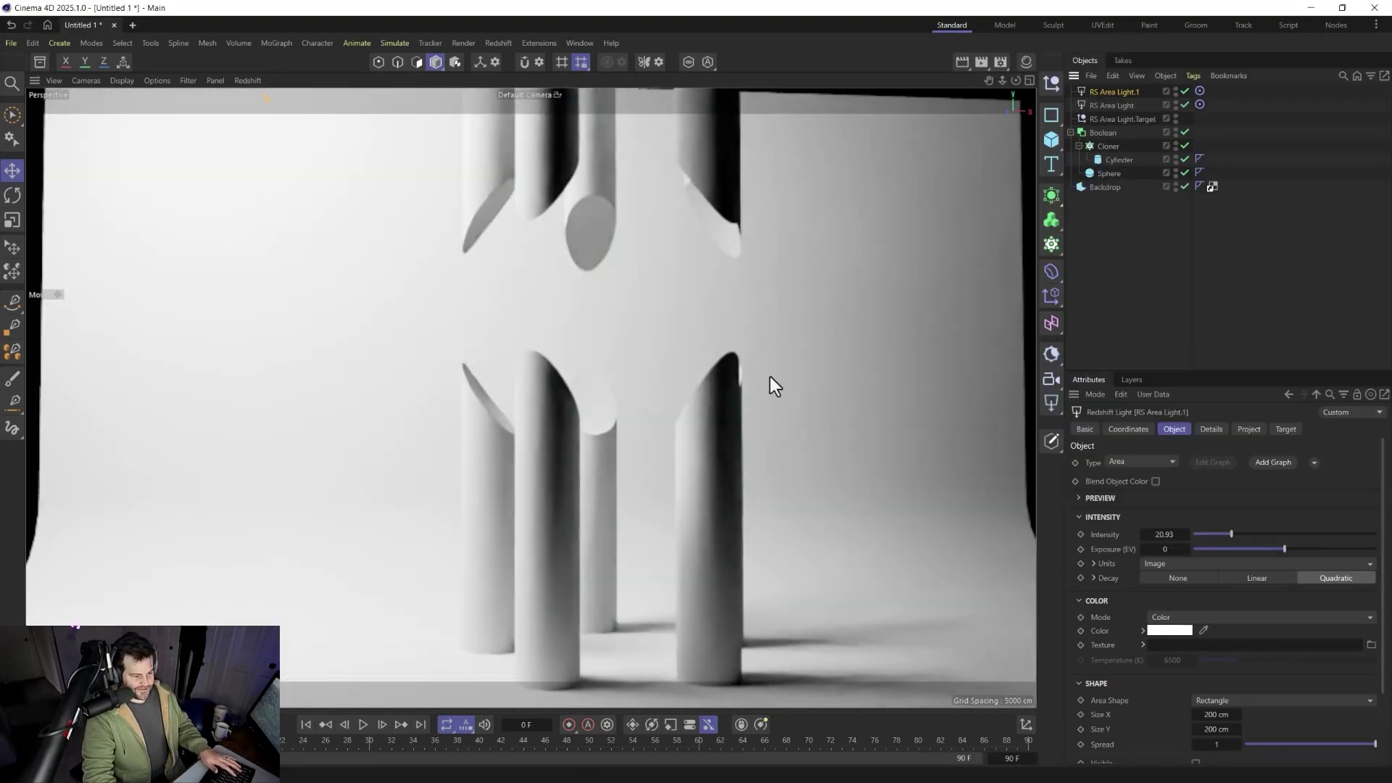
middle_click(605, 419)
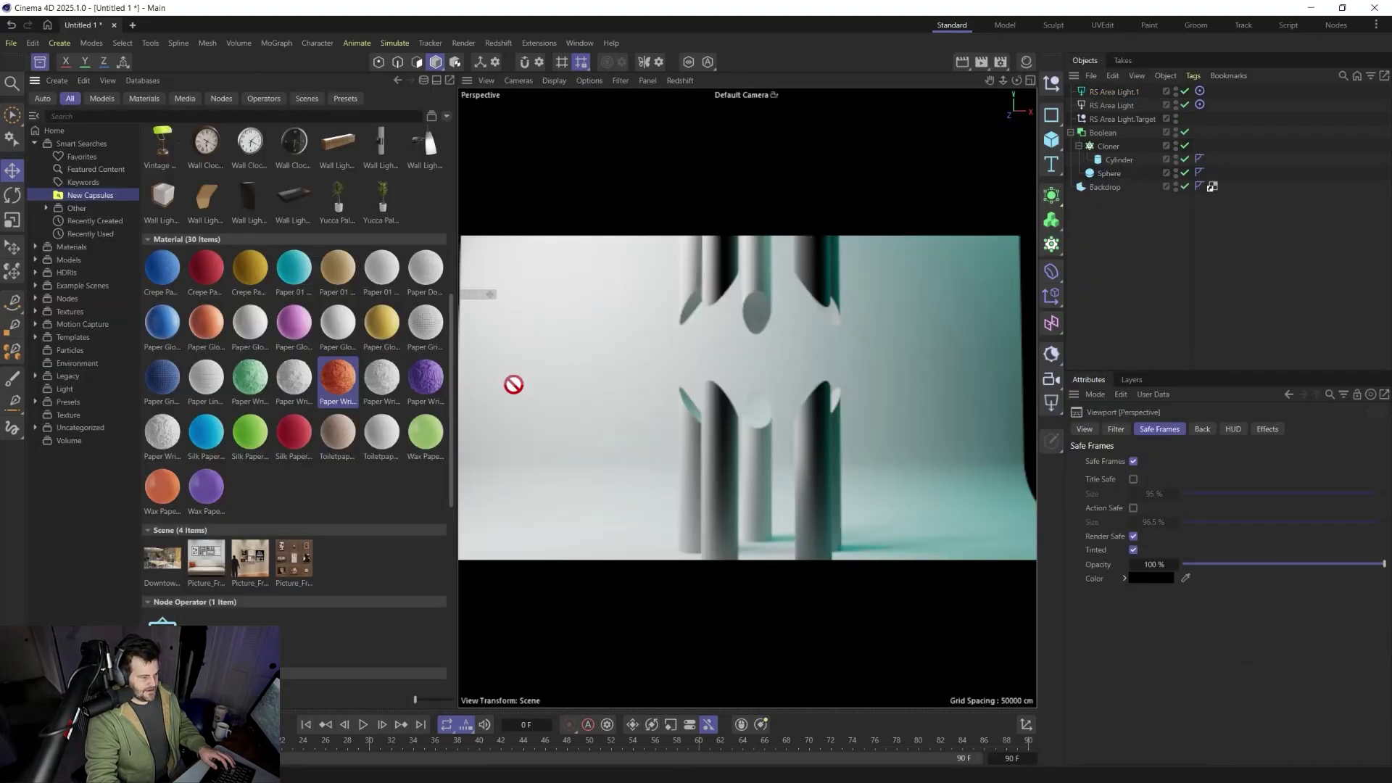
drag(512, 382, 512, 382)
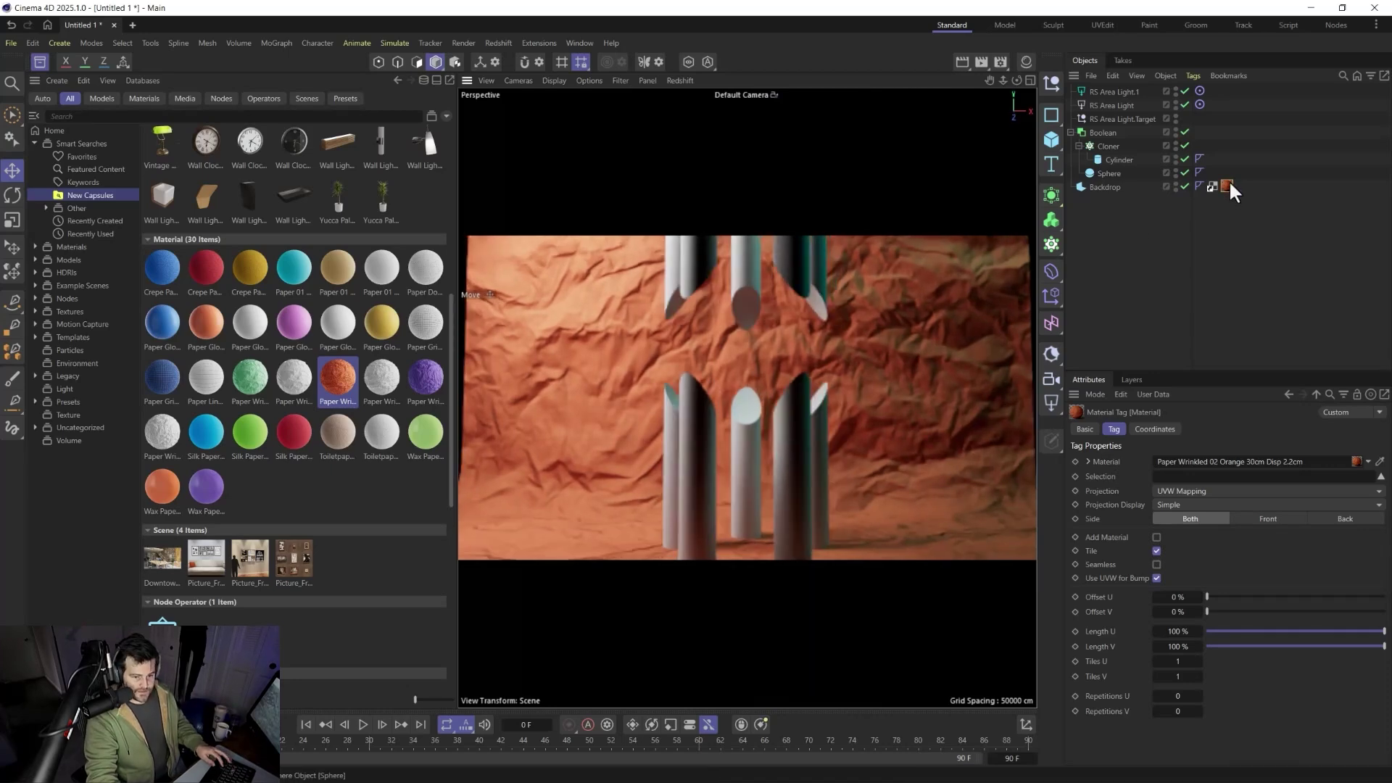
Step: Set the orange paper material's Displacement Scale to 20 in the Node Editor
click(1026, 64)
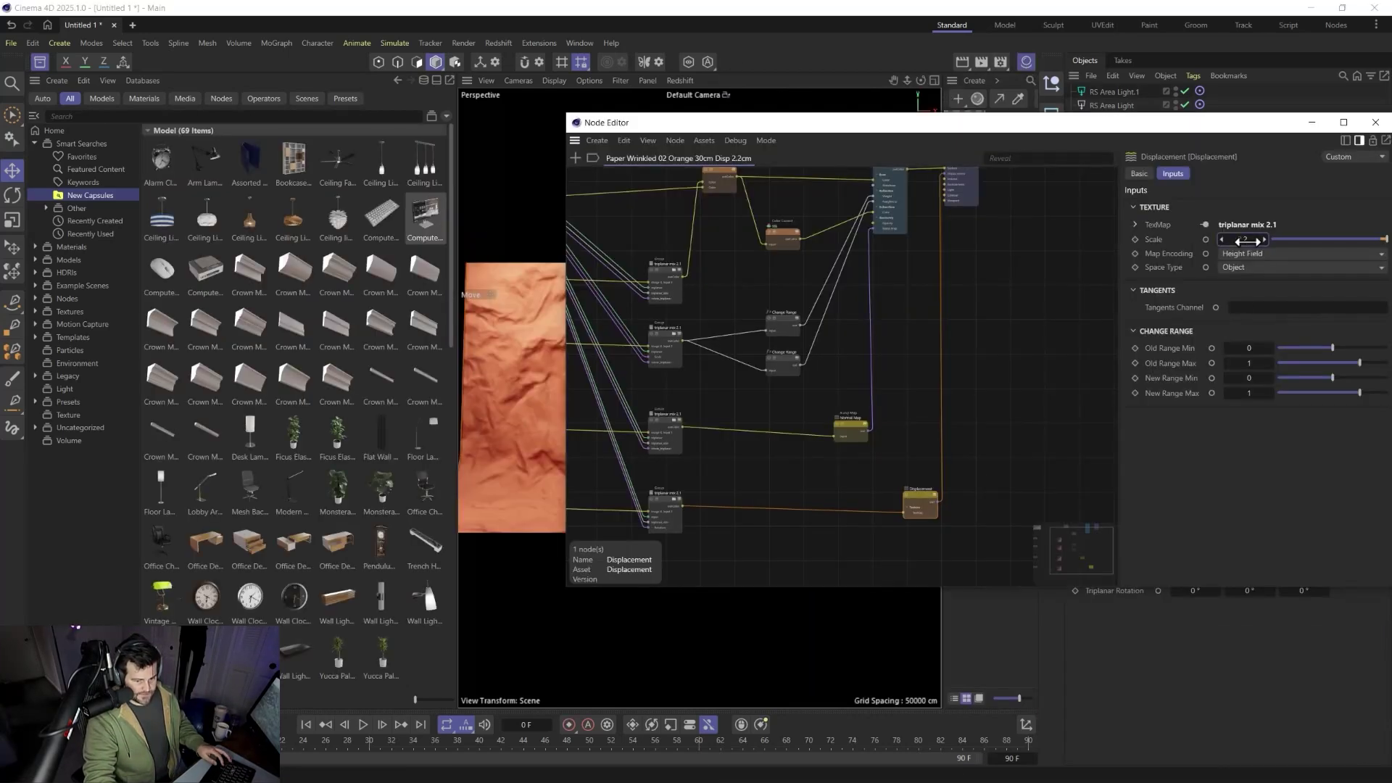
double_click(1247, 241)
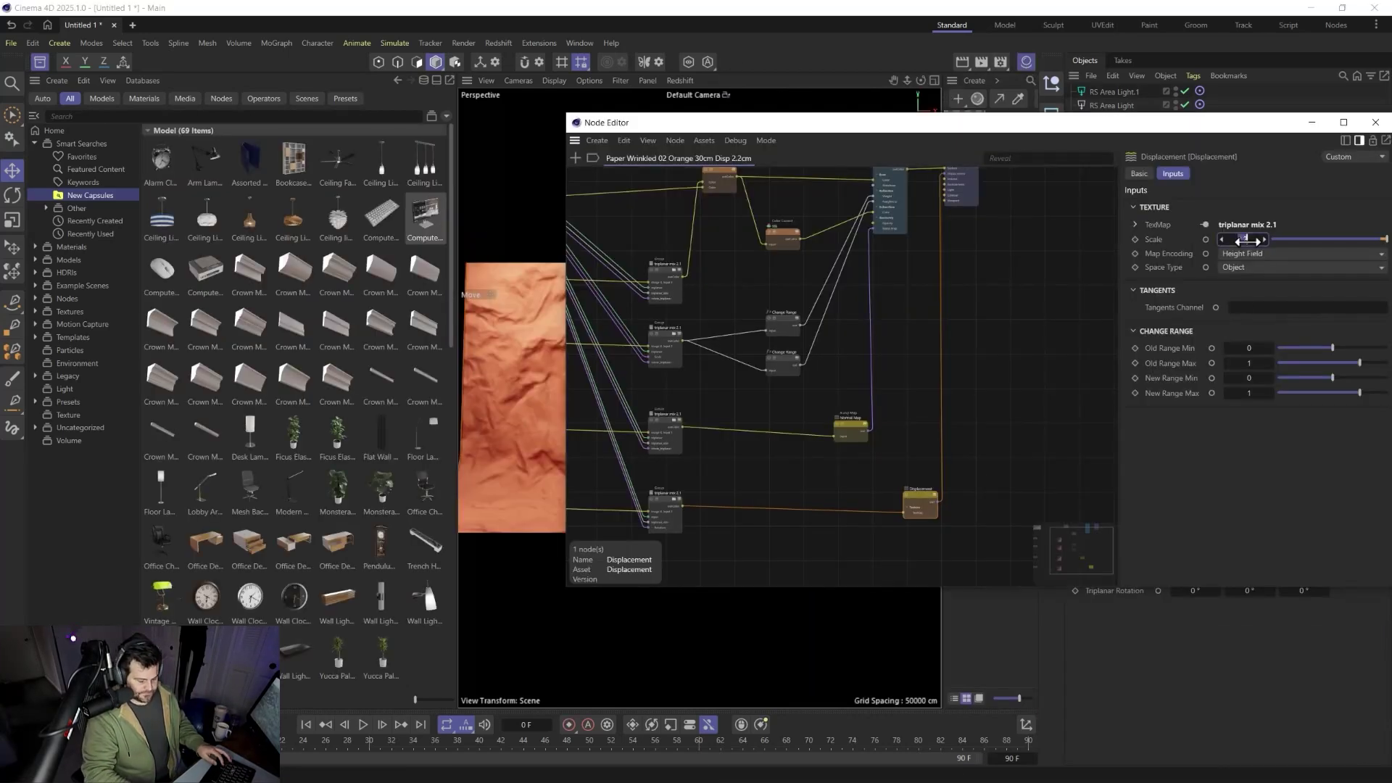
key(Return)
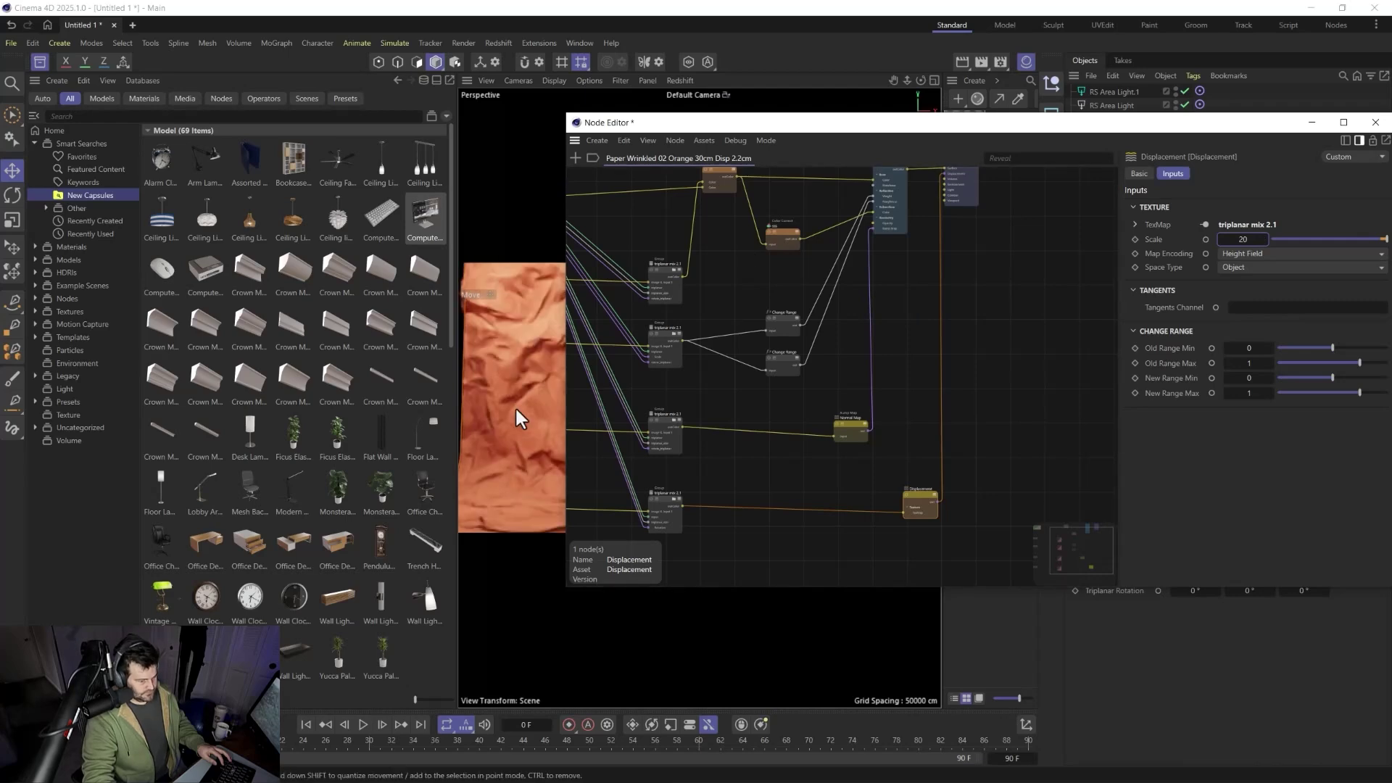
Step: Raise the displacement scale to about 24 against the live render, then close the Node Editor
drag(1163, 130, 298, 182)
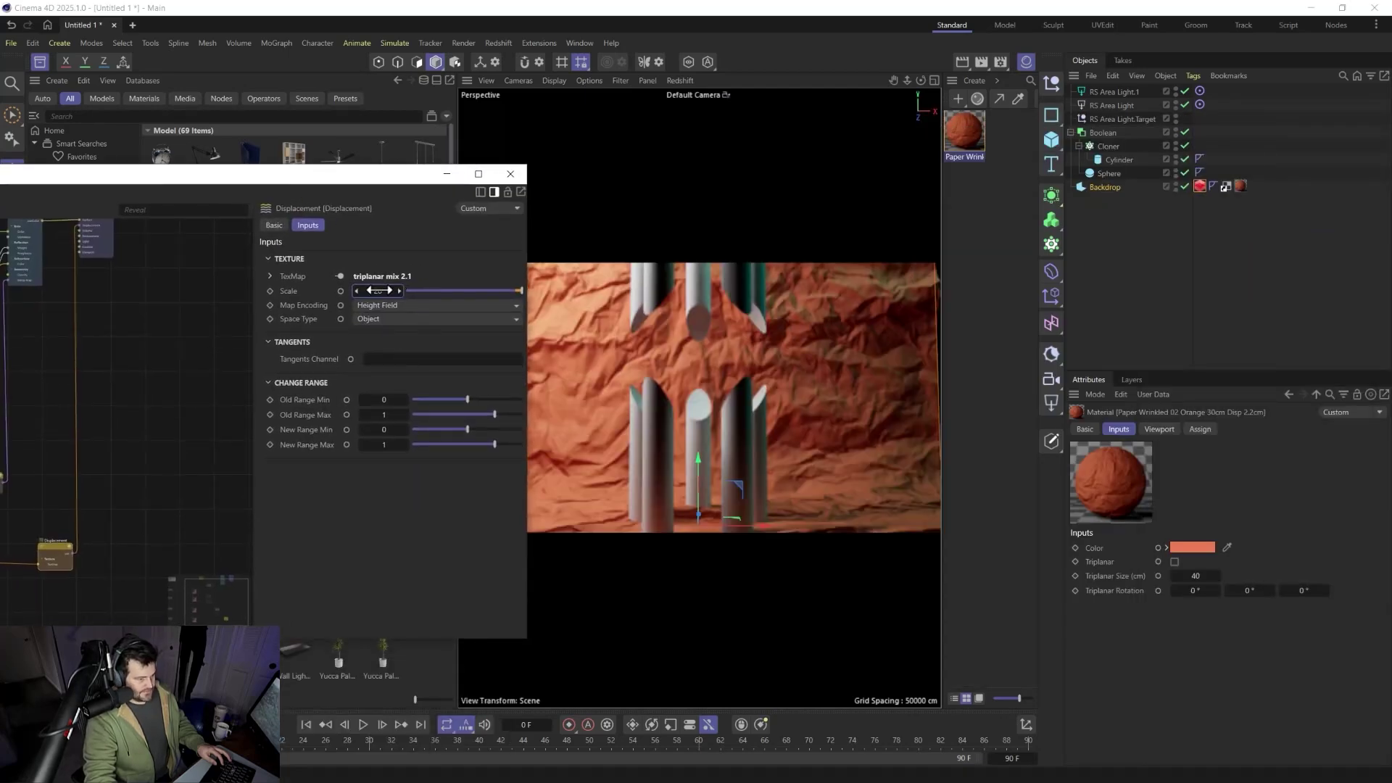
drag(378, 290, 379, 290)
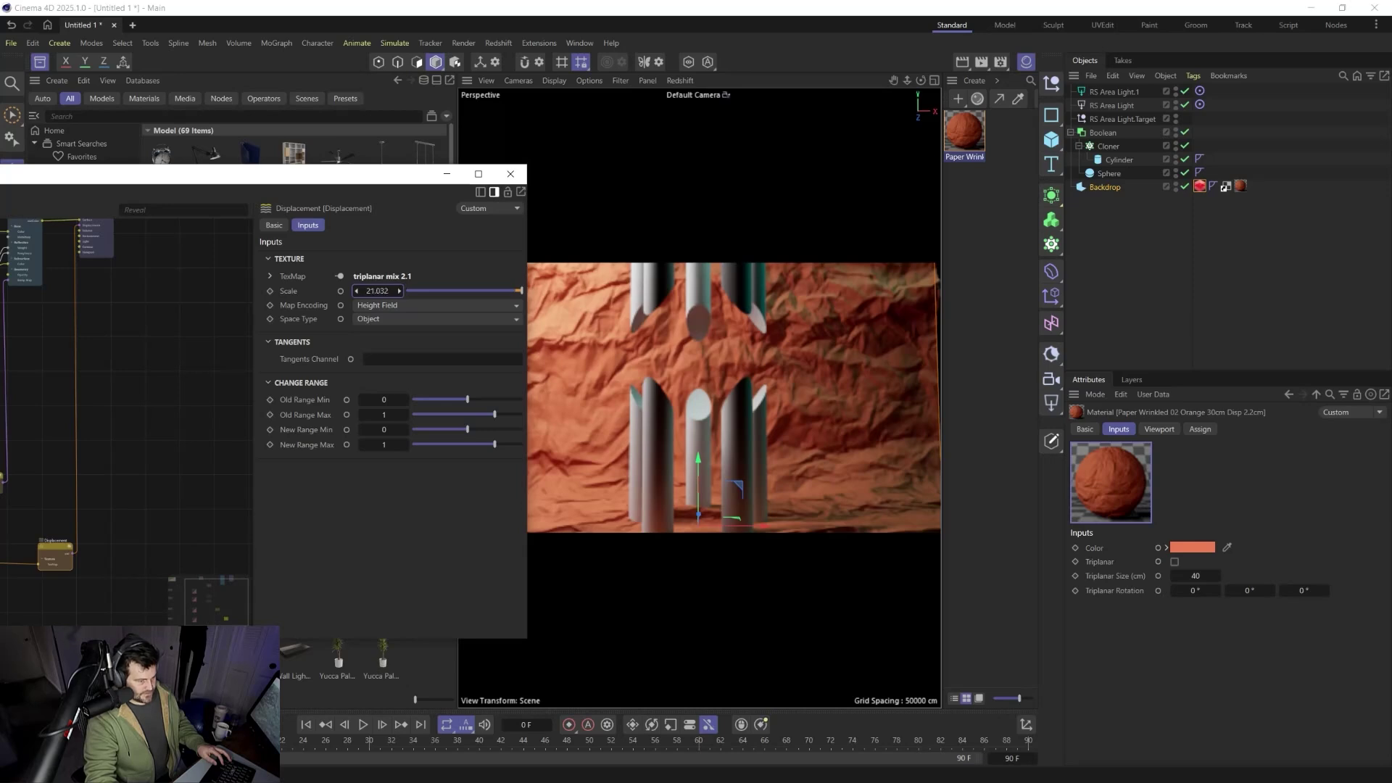
drag(355, 280, 359, 280)
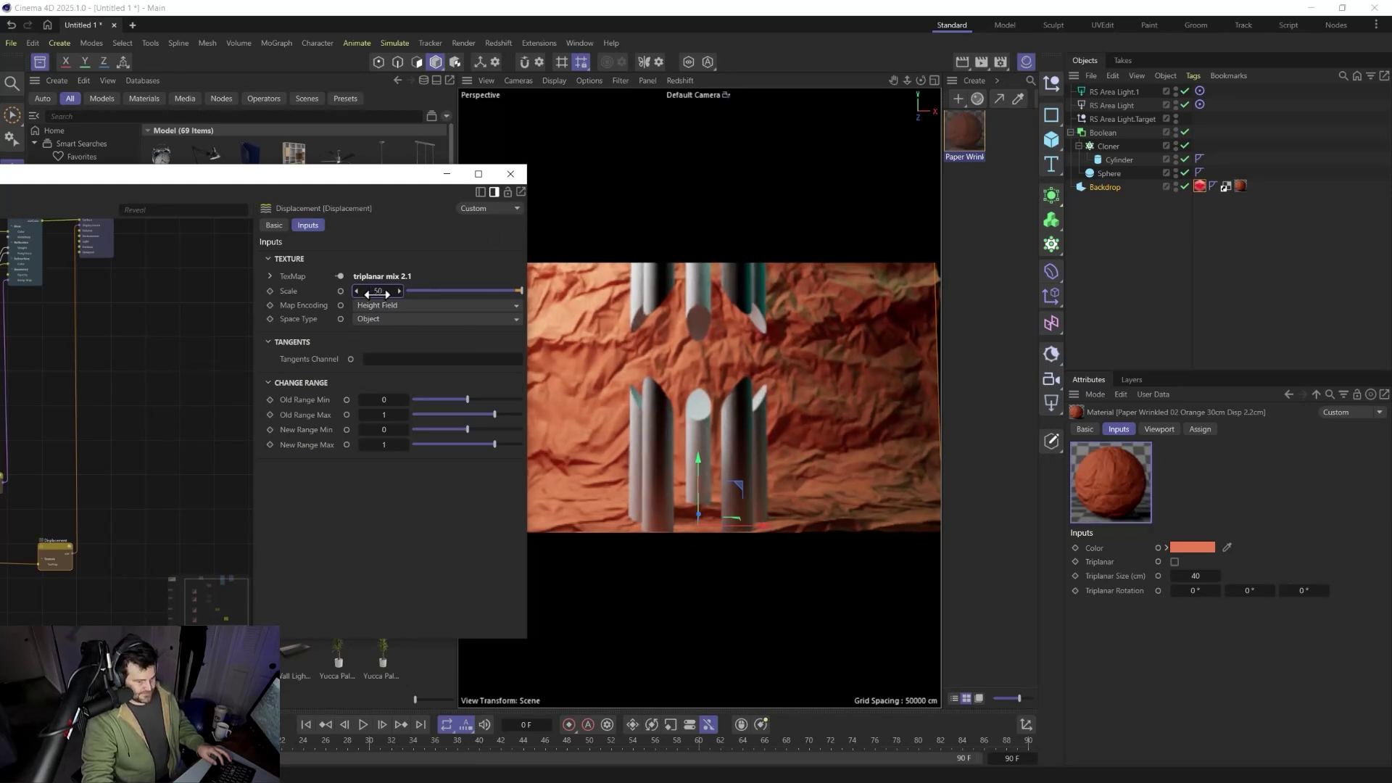
click(515, 172)
mouse_move(675, 485)
alt+mouse_down()
mouse_move(692, 502)
mouse_move(677, 539)
mouse_move(546, 519)
mouse_move(646, 493)
mouse_move(680, 512)
mouse_move(677, 487)
alt+mouse_up()
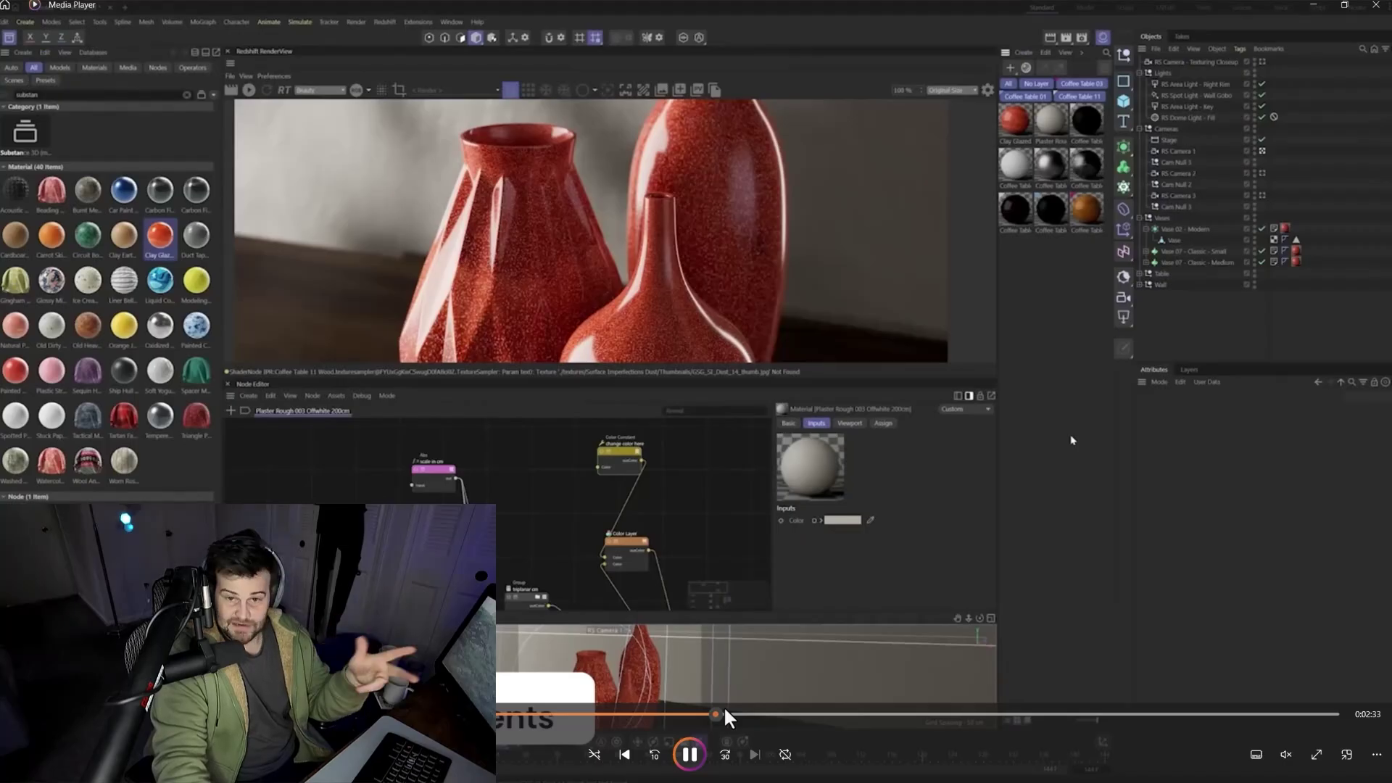
Step: Skip ahead in the feature video, then jump back slightly
drag(723, 706, 1046, 711)
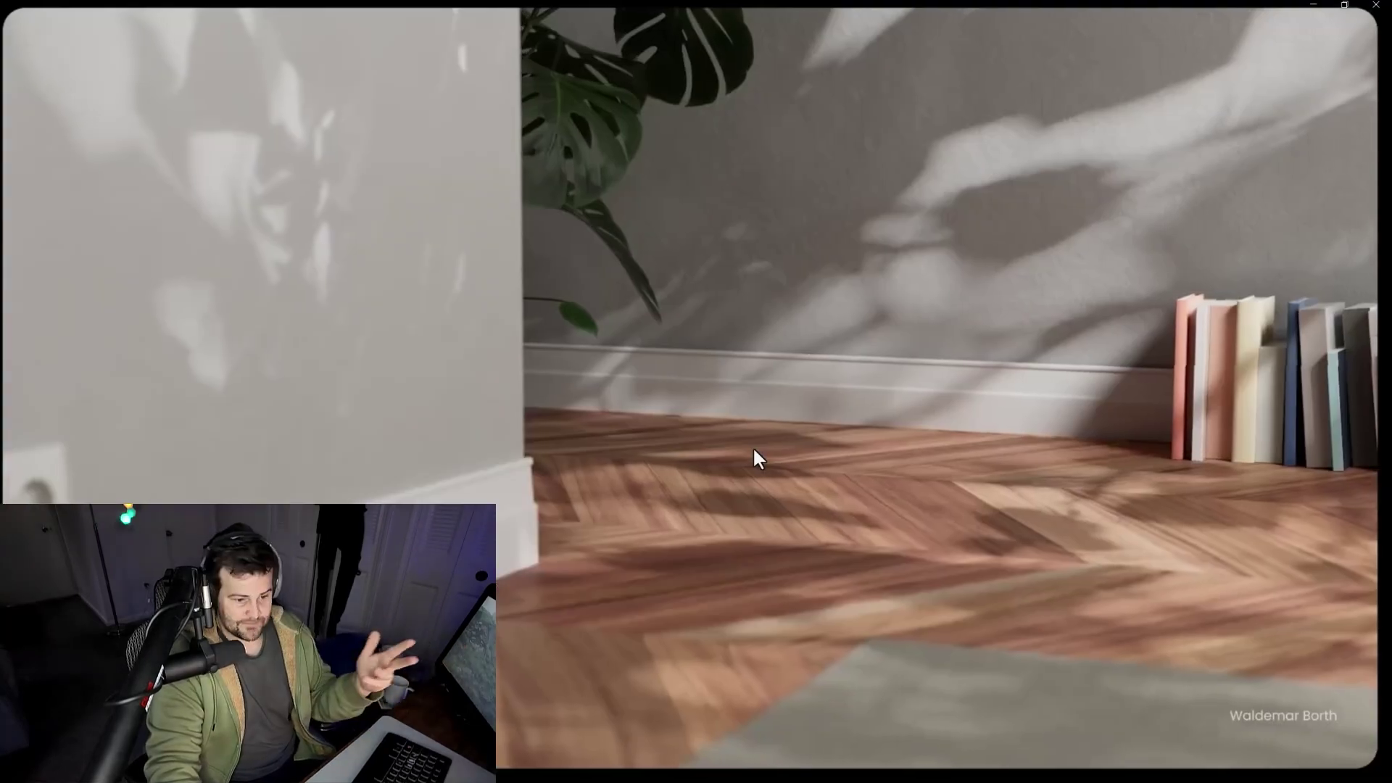
click(1054, 714)
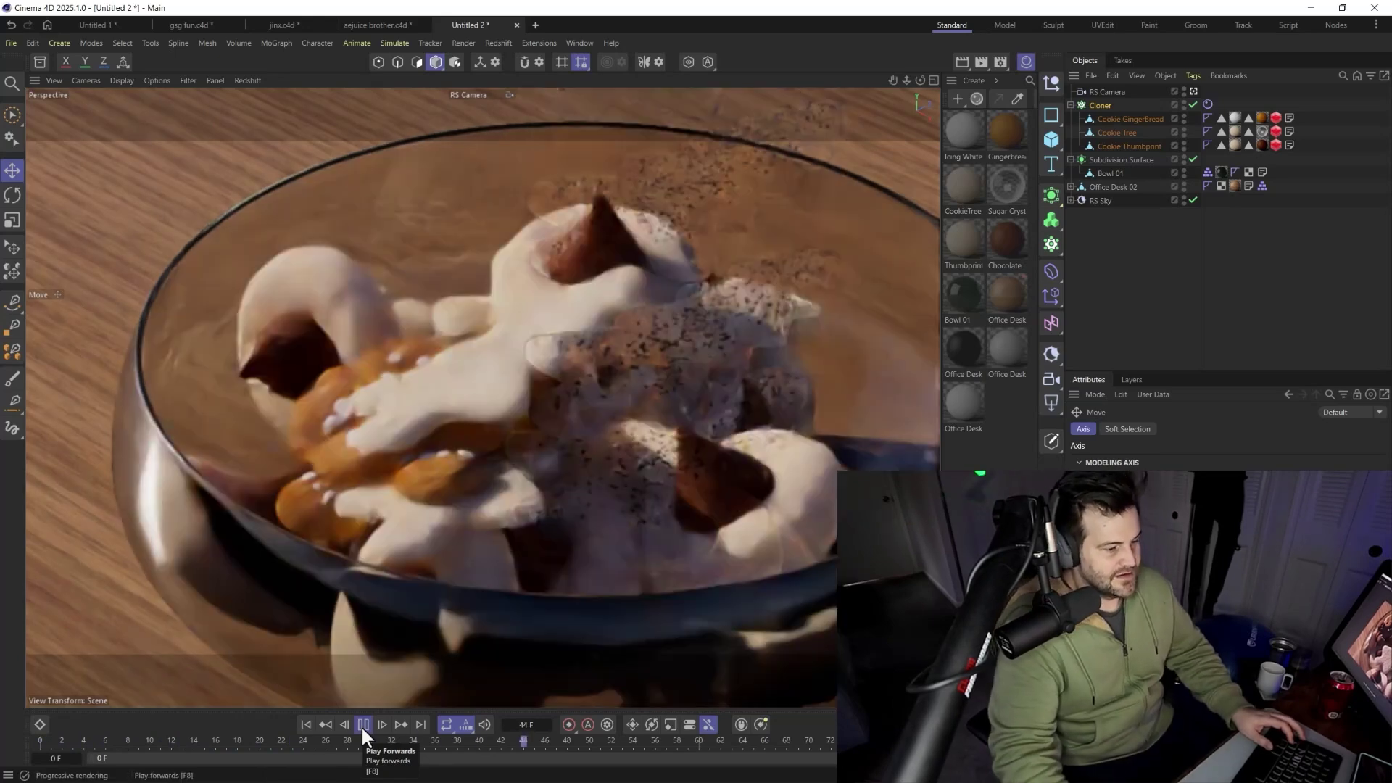
Step: Stop the cookie simulation at frame 85 and orbit down onto the settled cookies
click(363, 724)
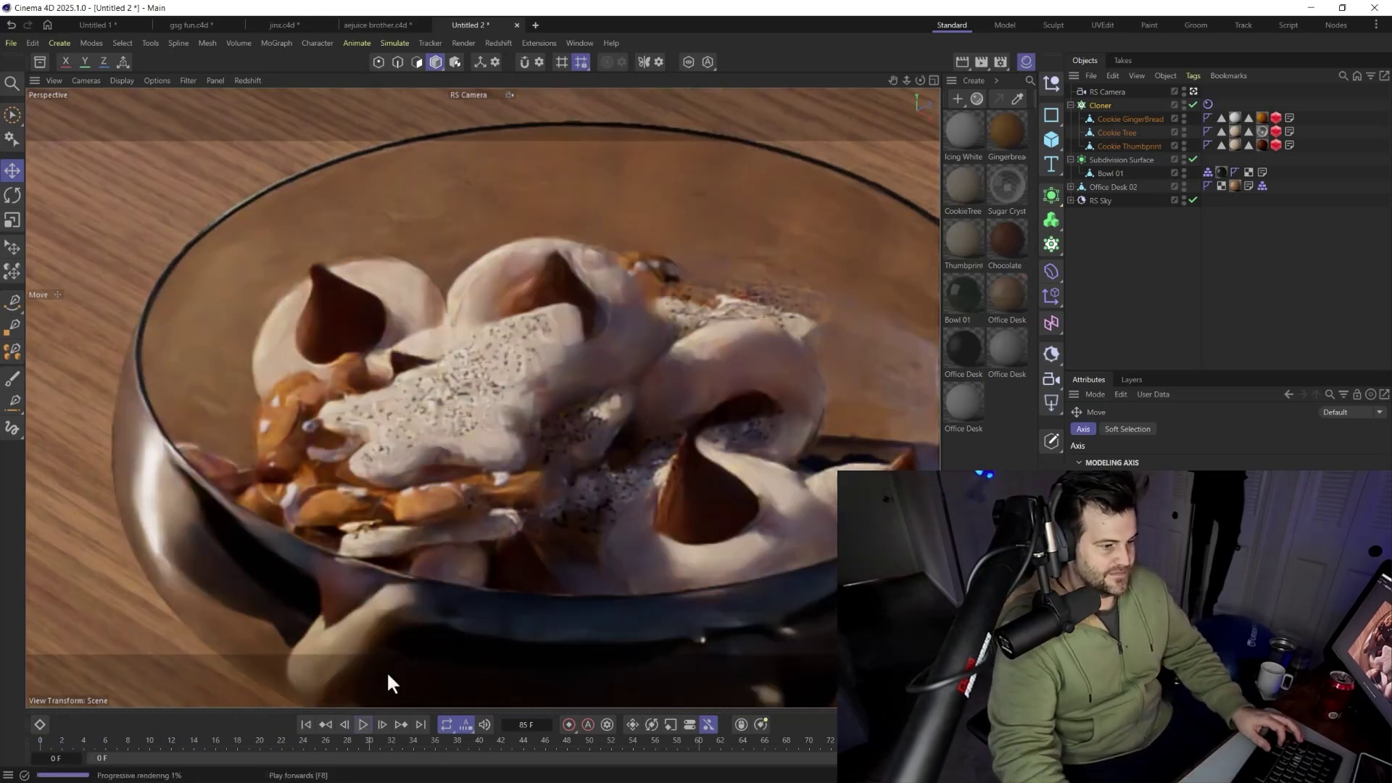
scroll(472, 503, up, 5)
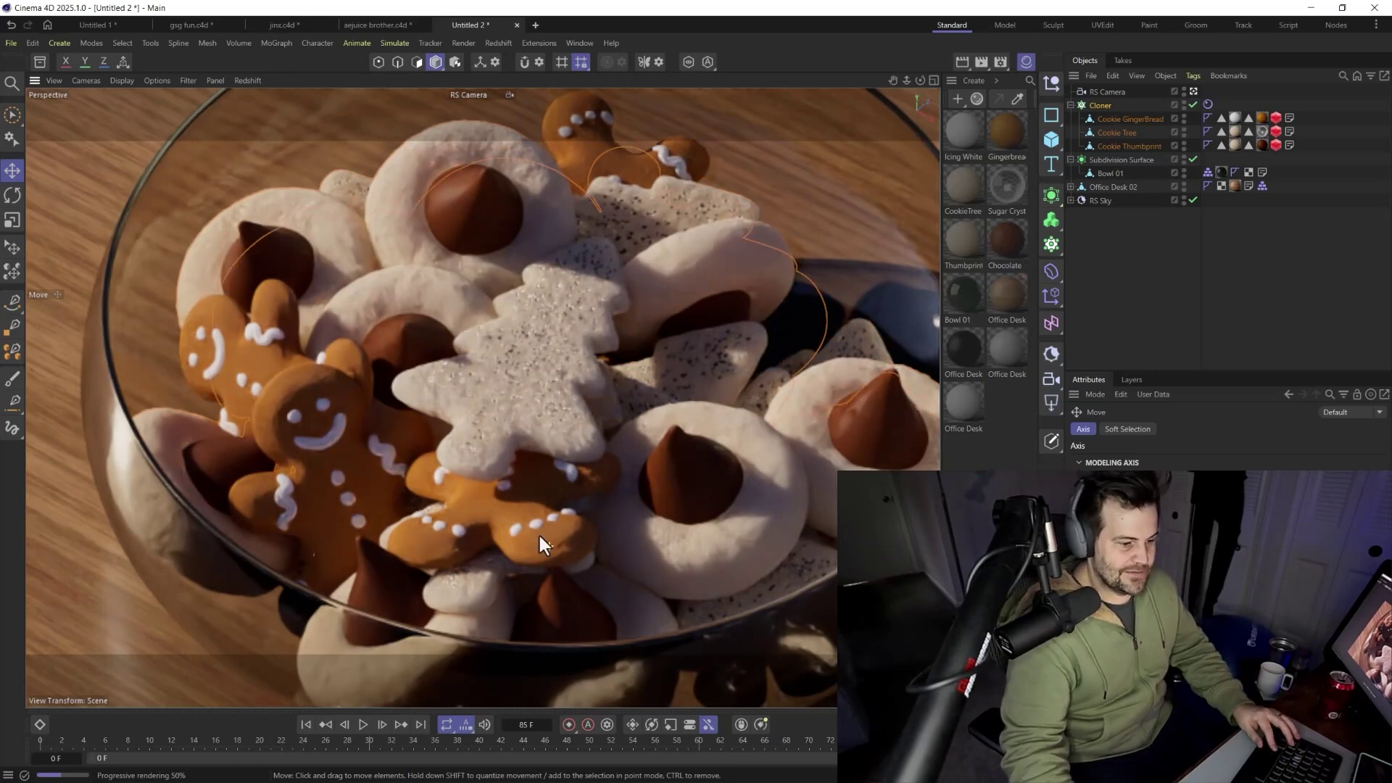
scroll(528, 518, down, 5)
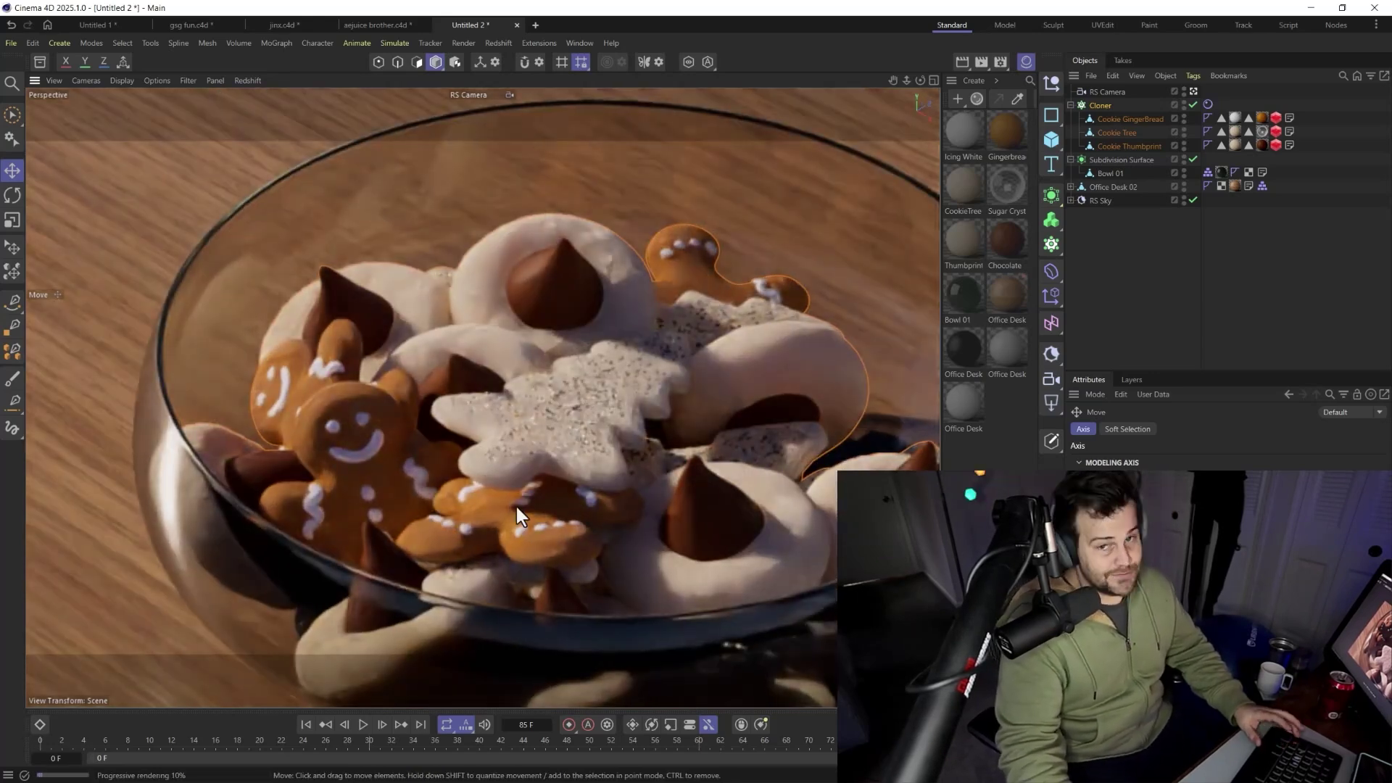
alt+drag(521, 516, 569, 551)
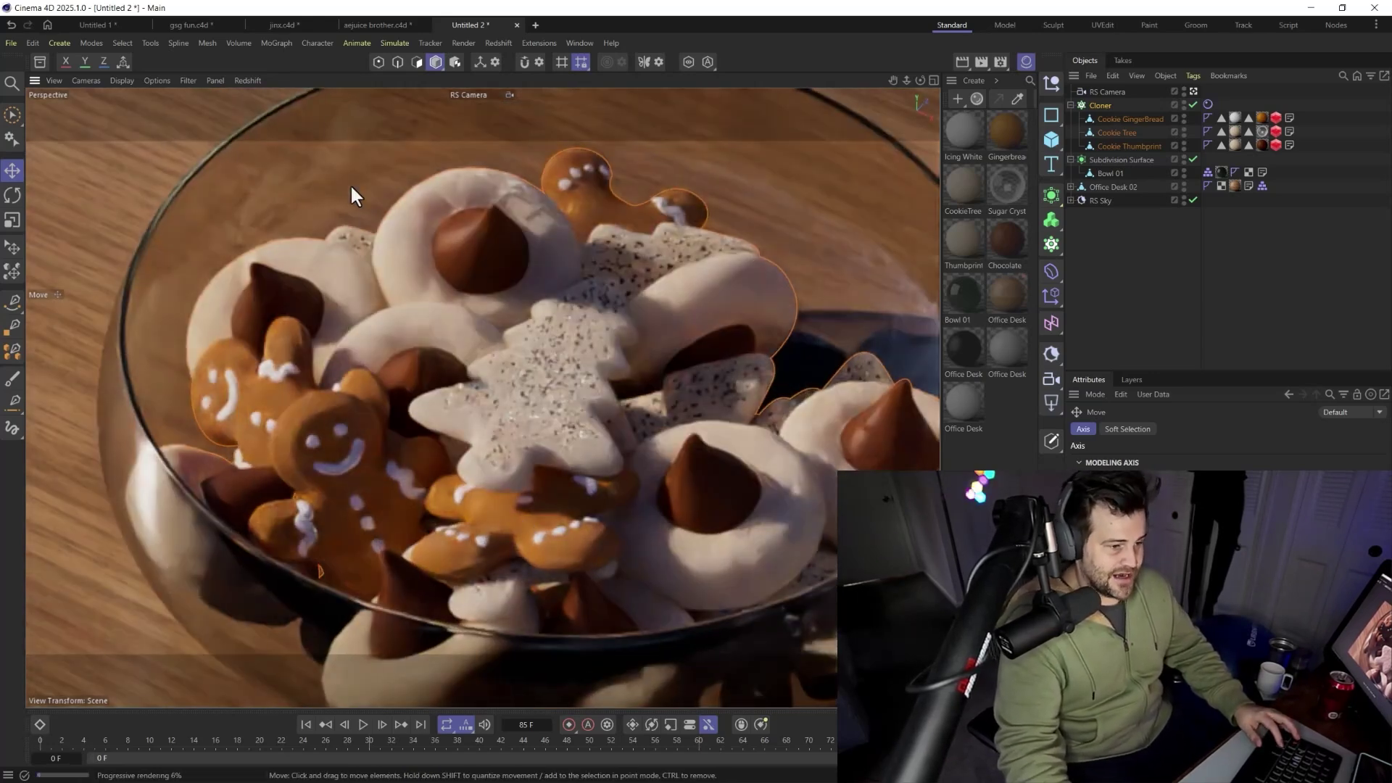